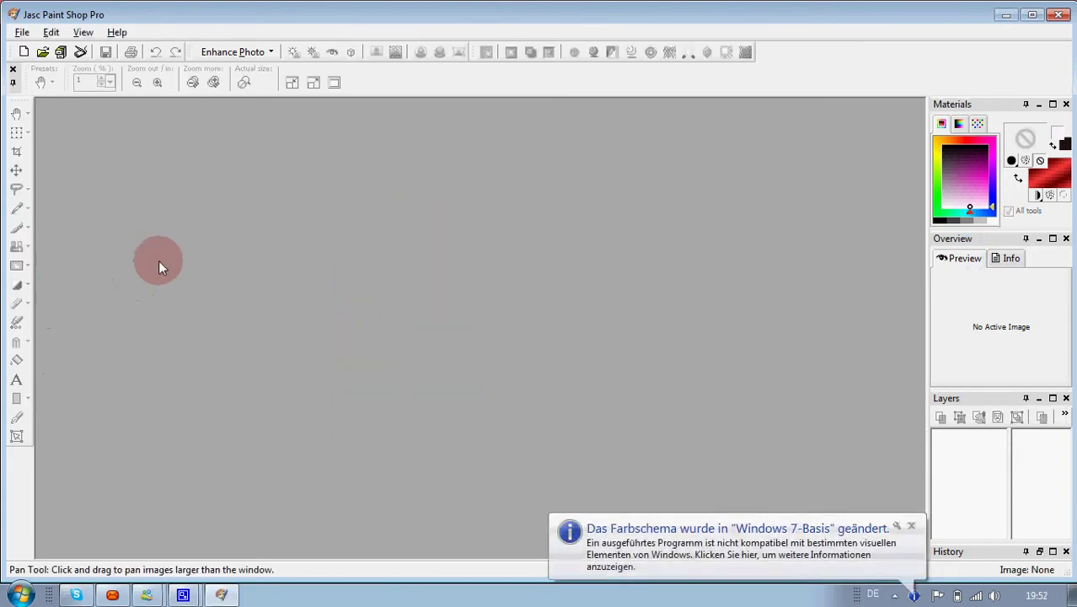
Create a new transparent raster image of 1347 x 655 pixels
{"action": "left_click", "coordinate": [25, 53]}
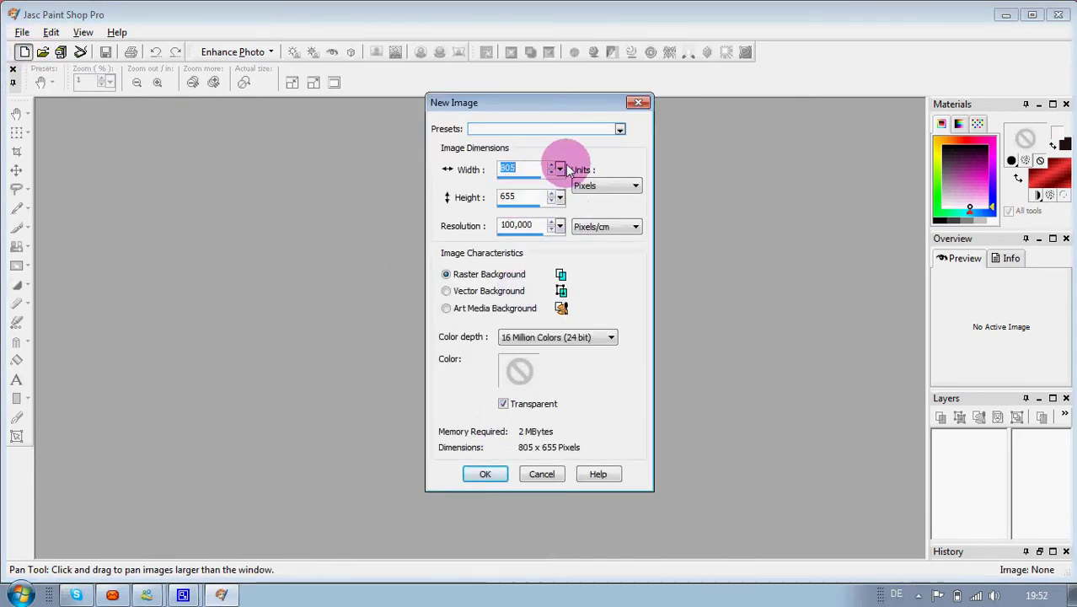
{"action": "left_click", "coordinate": [560, 169]}
{"action": "left_click", "coordinate": [560, 170]}
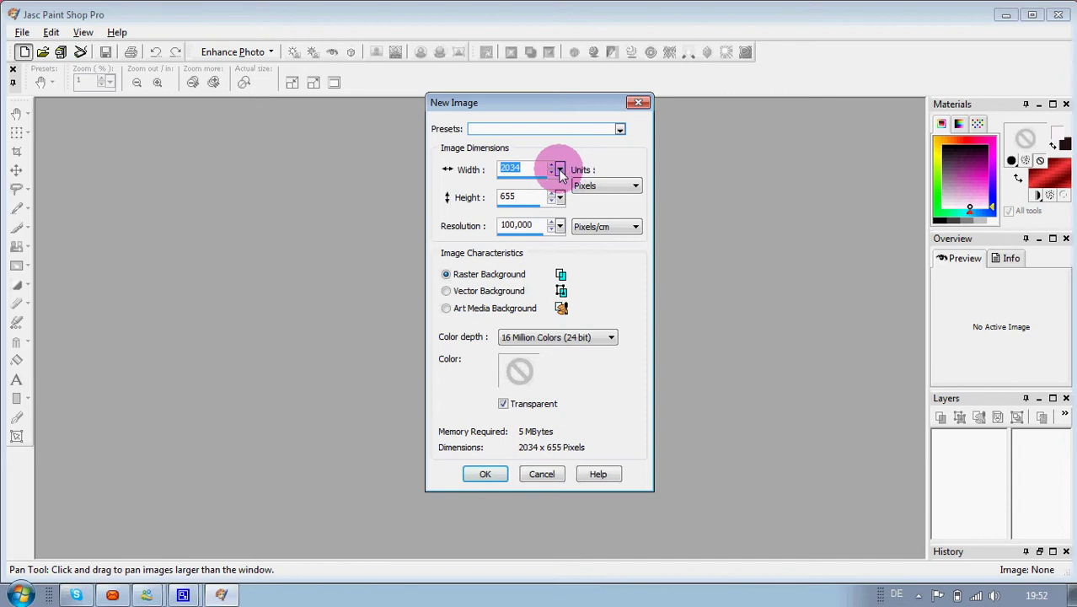
{"action": "left_click", "coordinate": [562, 172]}
{"action": "left_click", "coordinate": [559, 173]}
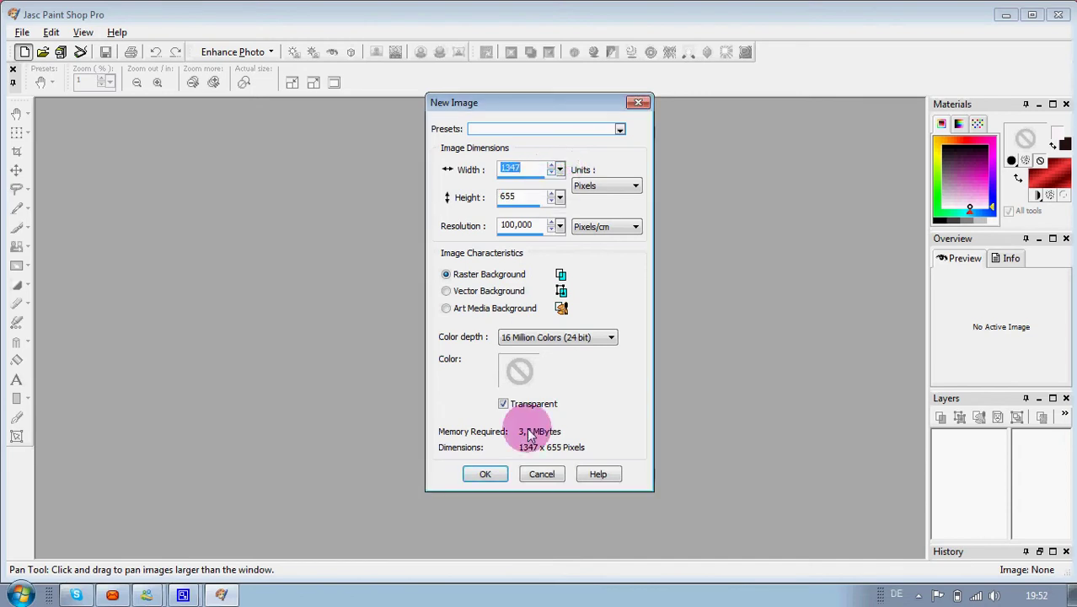
{"action": "left_click", "coordinate": [489, 474]}
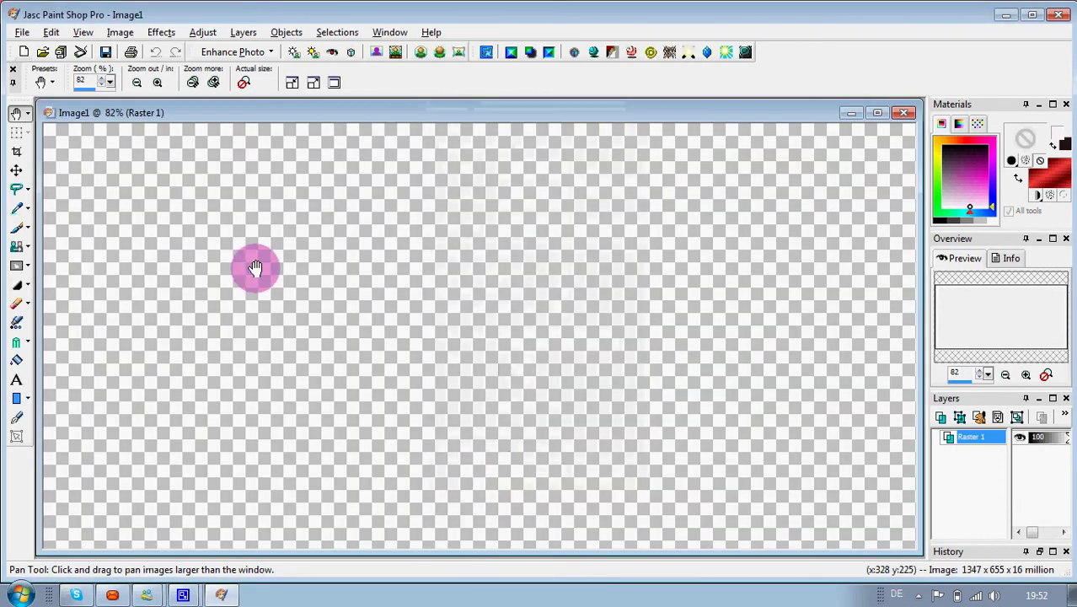
Crop the blank canvas to about 733 x 472 pixels
{"action": "left_click", "coordinate": [16, 152]}
{"action": "mouse_move", "coordinate": [148, 160]}
{"action": "left_mouse_down"}
{"action": "mouse_move", "coordinate": [225, 248]}
{"action": "mouse_move", "coordinate": [524, 341]}
{"action": "mouse_move", "coordinate": [620, 459]}
{"action": "left_mouse_up"}
{"action": "double_click", "coordinate": [618, 456]}
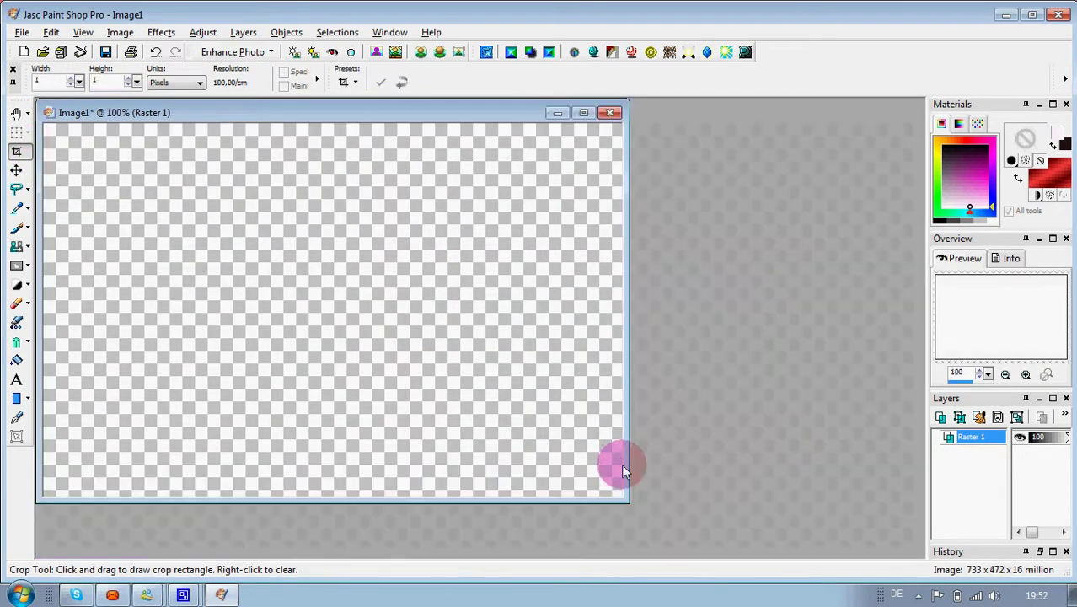
Flood fill the whole canvas with the grey-to-pink gradient 00 as the foreground material
{"action": "left_click", "coordinate": [19, 361]}
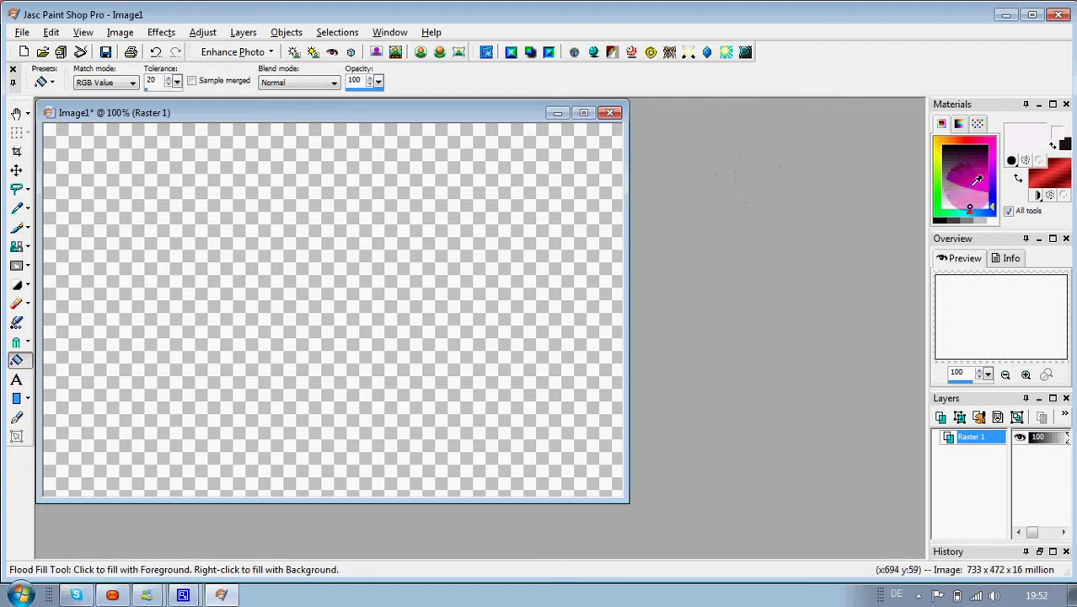
{"action": "left_click", "coordinate": [1033, 134]}
{"action": "left_click", "coordinate": [670, 135]}
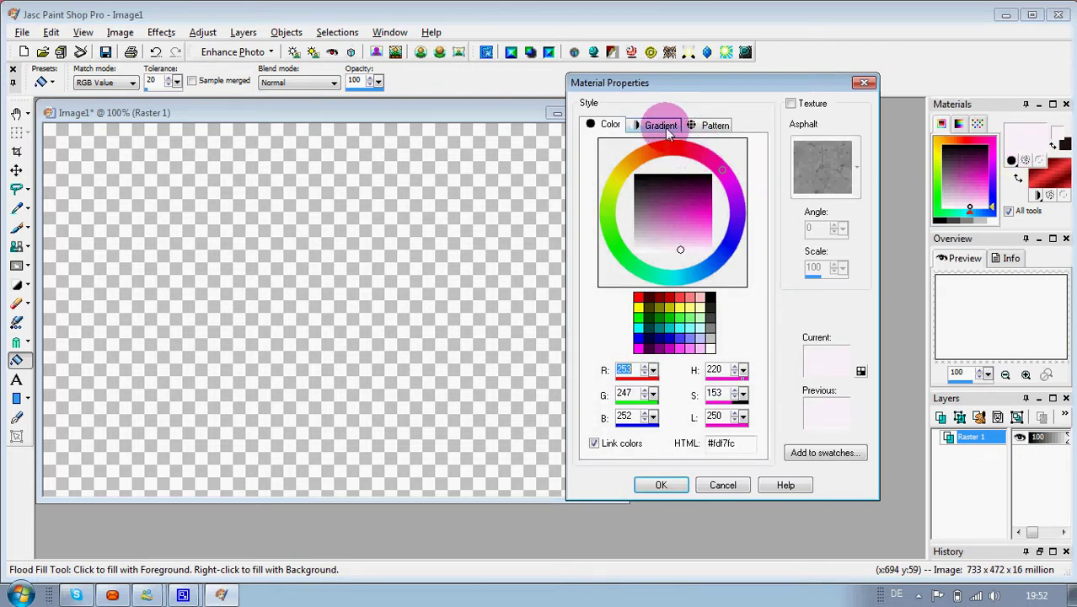
{"action": "left_click", "coordinate": [706, 430]}
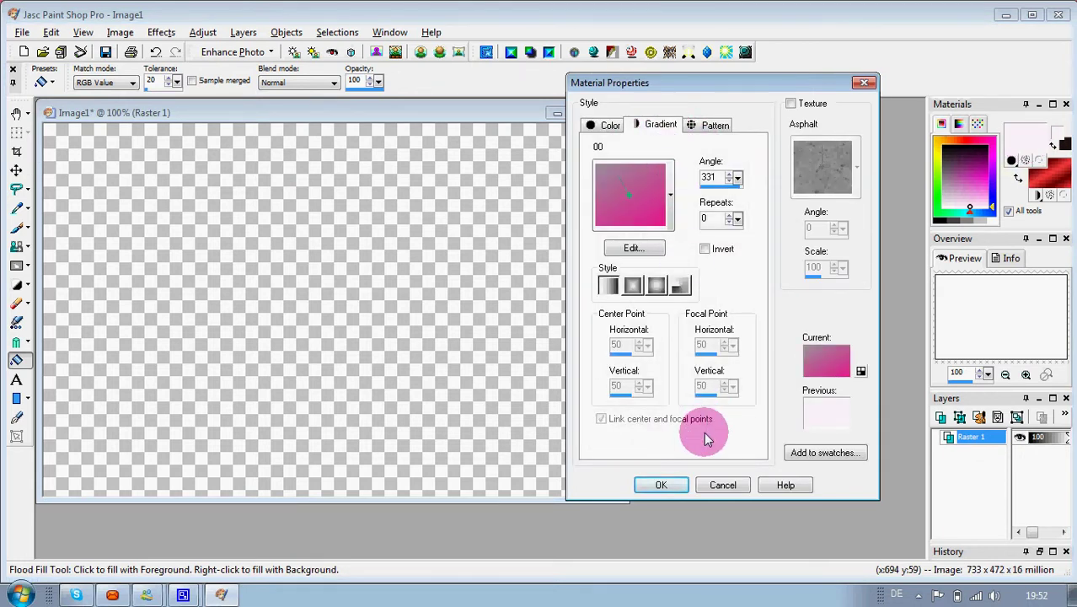
{"action": "left_click", "coordinate": [675, 485]}
{"action": "left_click", "coordinate": [579, 367]}
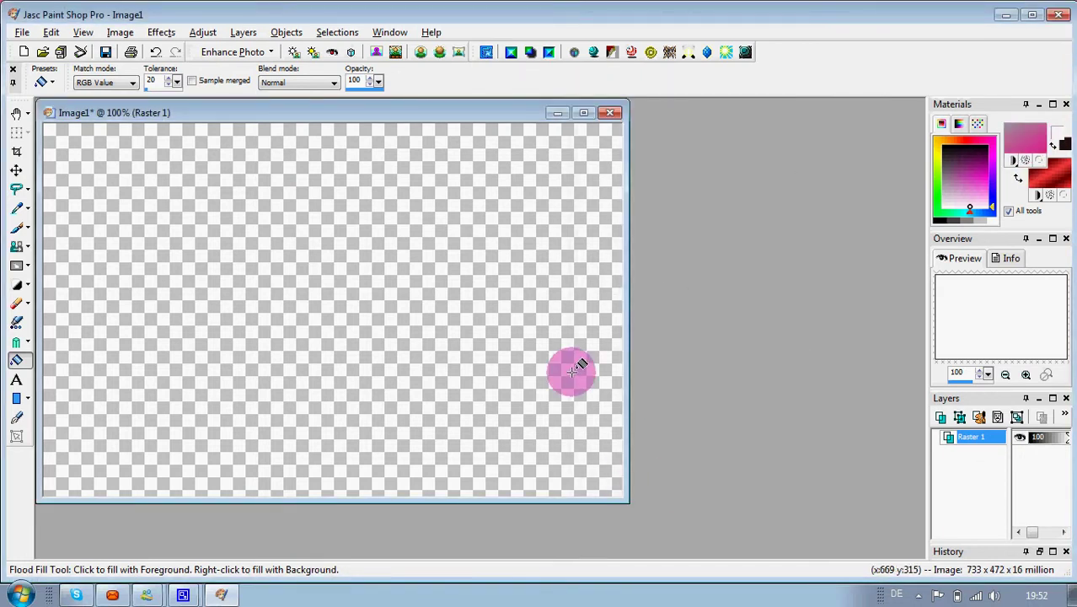
Place the jtri picture tube of the hugging children on the right half of the canvas
{"action": "left_click", "coordinate": [19, 324]}
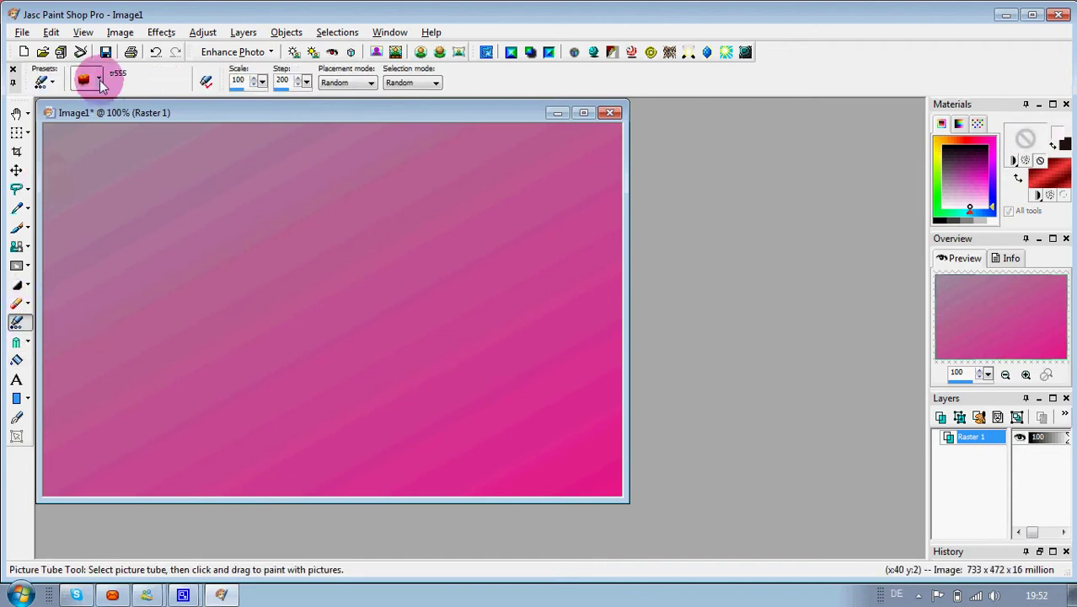
{"action": "left_click", "coordinate": [98, 82]}
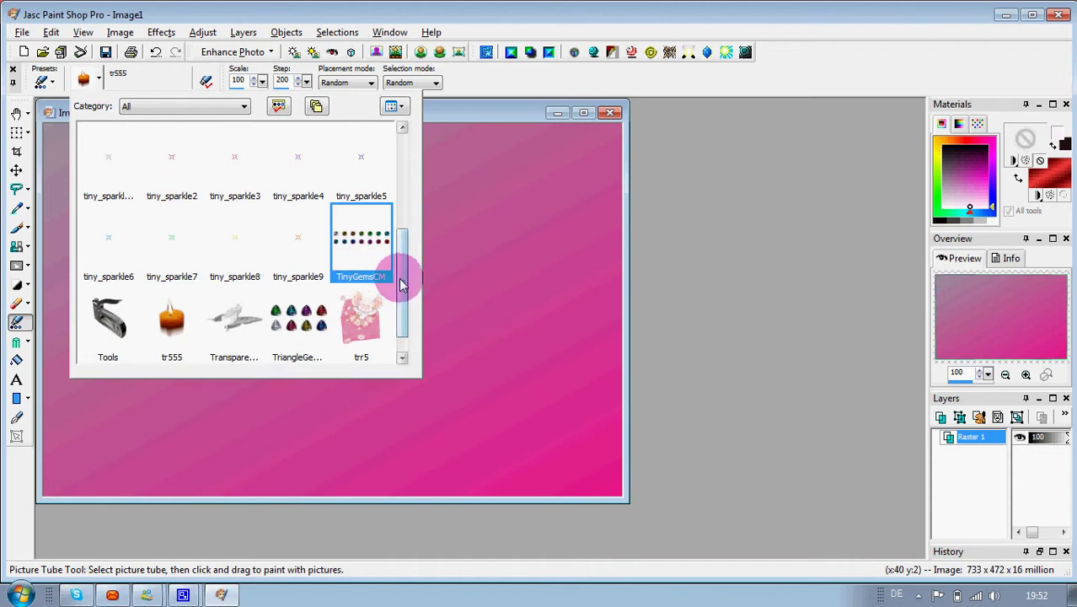
{"action": "left_click_drag", "start_coordinate": [403, 303], "coordinate": [399, 229]}
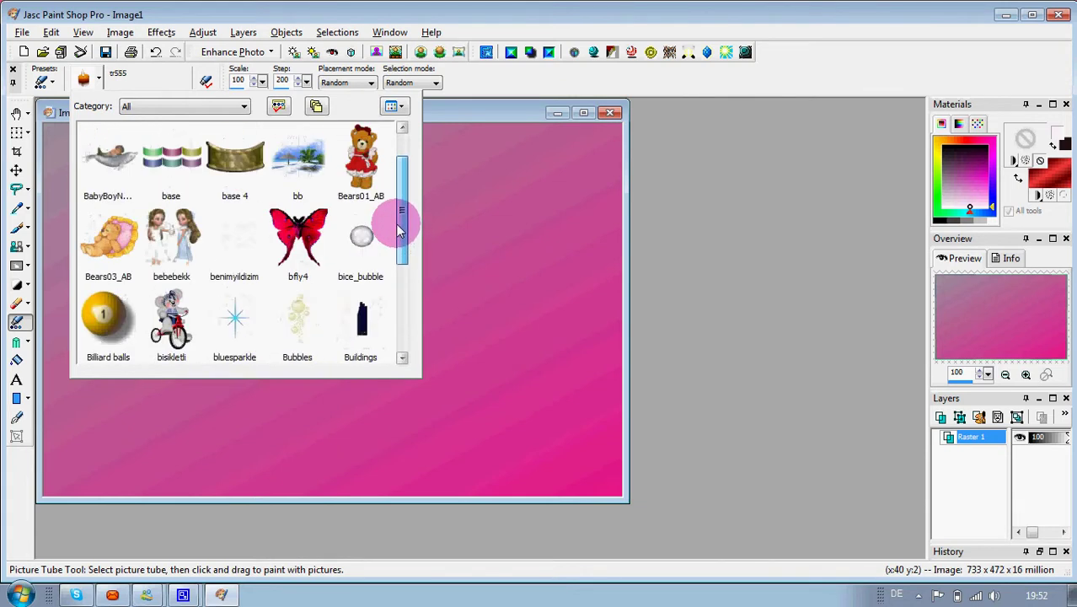
{"action": "left_click", "coordinate": [361, 236]}
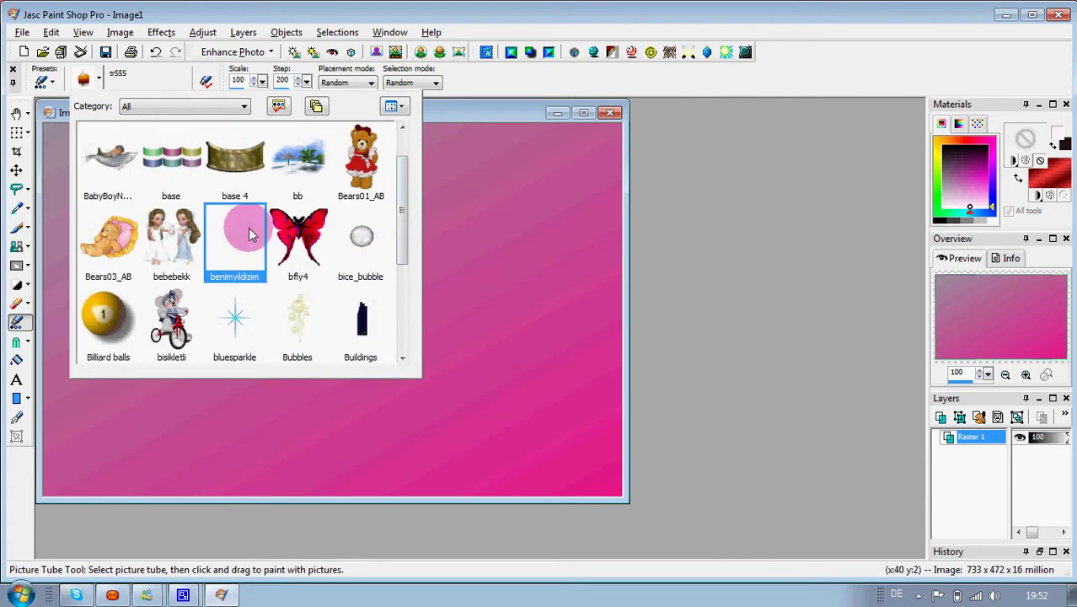
{"action": "left_click_drag", "start_coordinate": [401, 224], "coordinate": [406, 248]}
{"action": "left_click", "coordinate": [370, 181]}
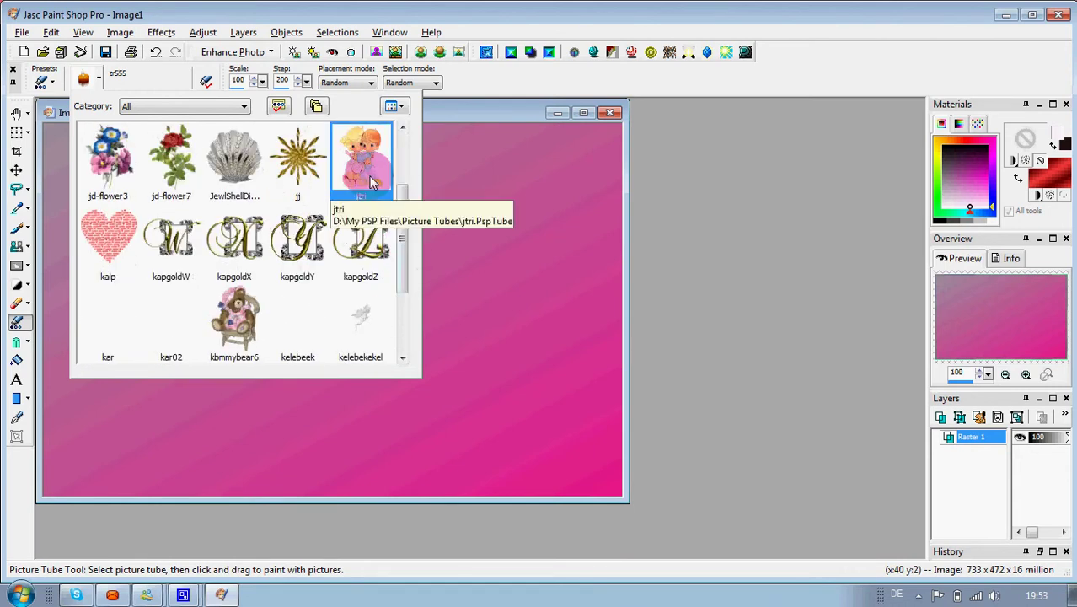
{"action": "left_click", "coordinate": [370, 182]}
{"action": "left_click", "coordinate": [438, 336]}
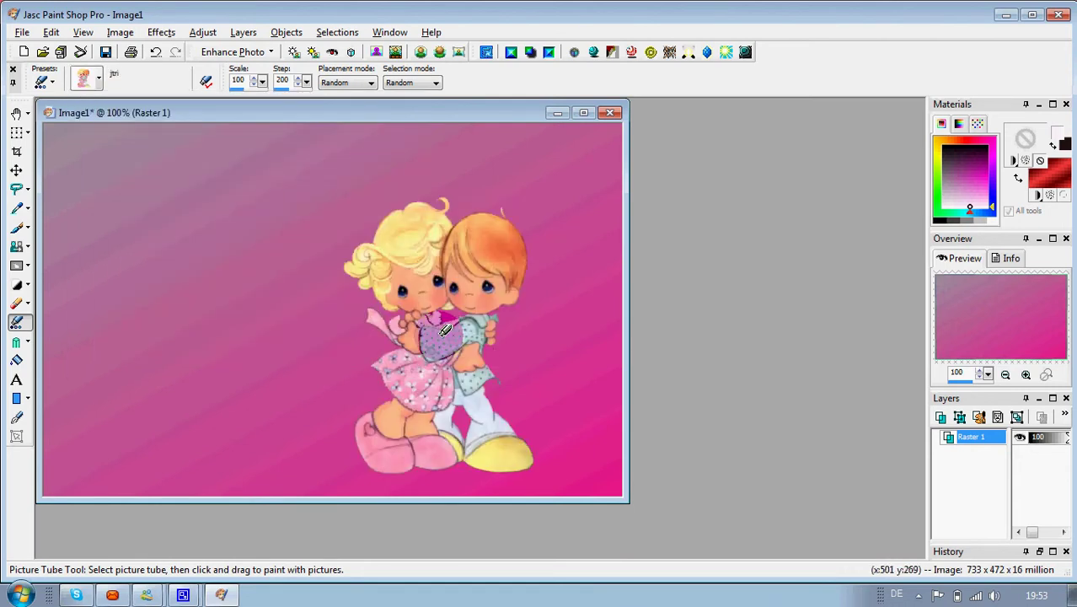
Start a vector text to the left of the children reading "Mutluluklar dilerim"
{"action": "left_click", "coordinate": [16, 379]}
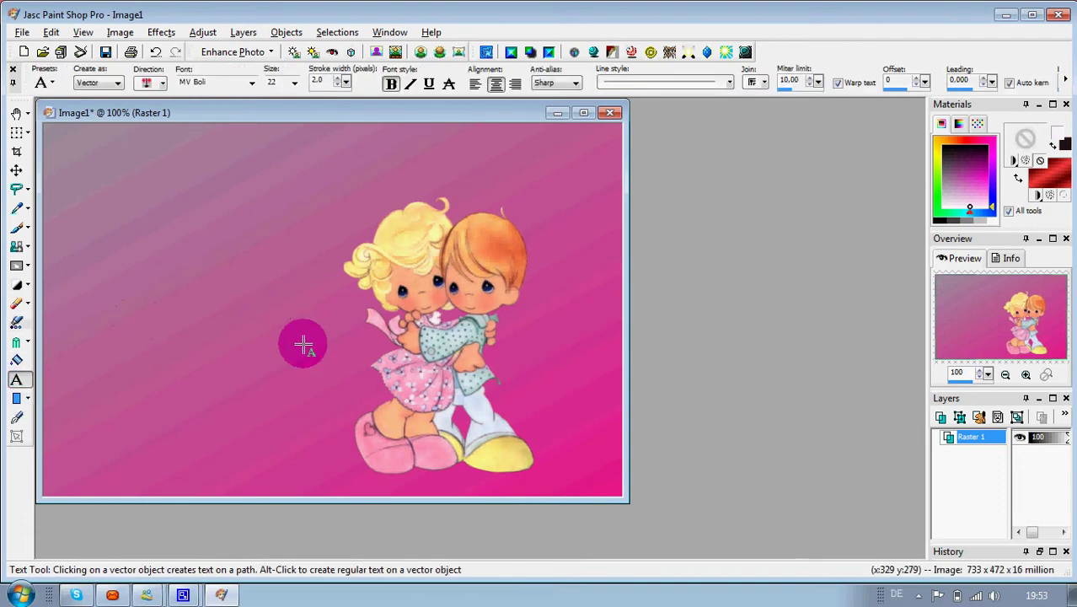
{"action": "left_click", "coordinate": [207, 344]}
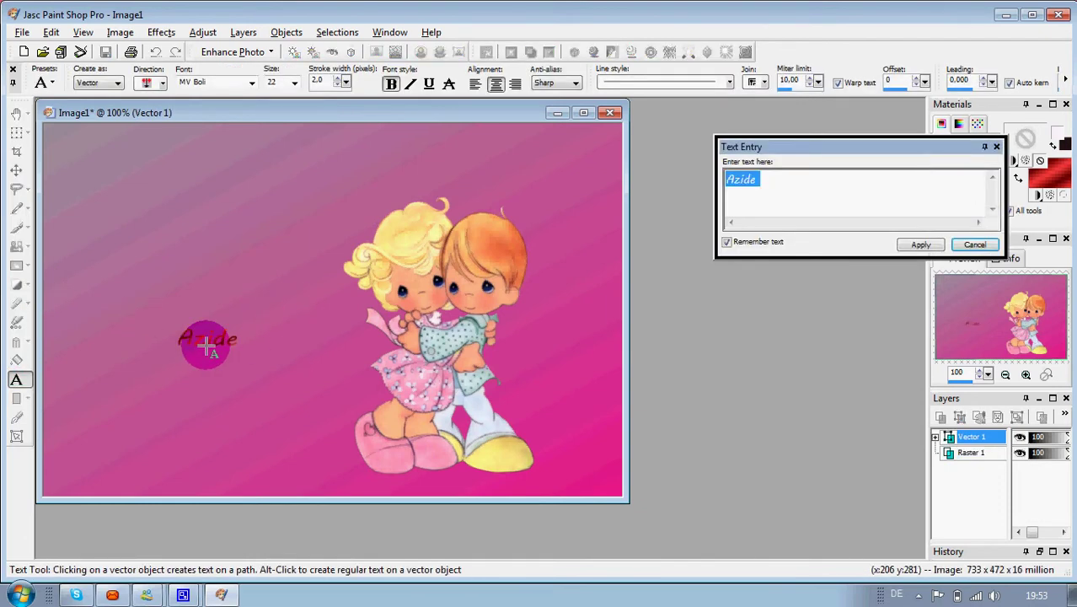
{"action": "type", "text": "Mutlul"}
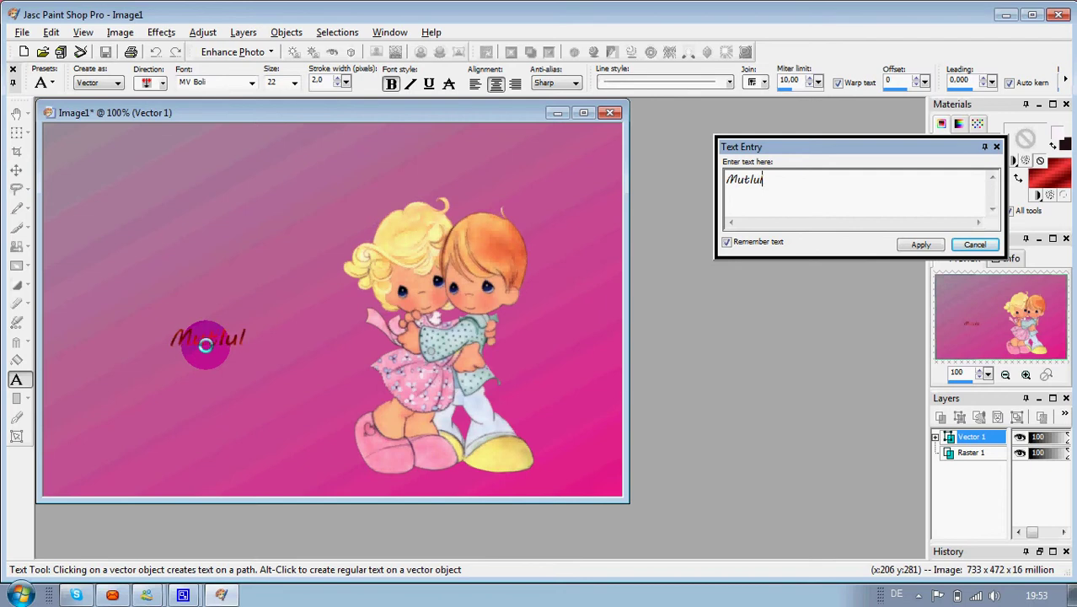
{"action": "type", "text": "uklar"}
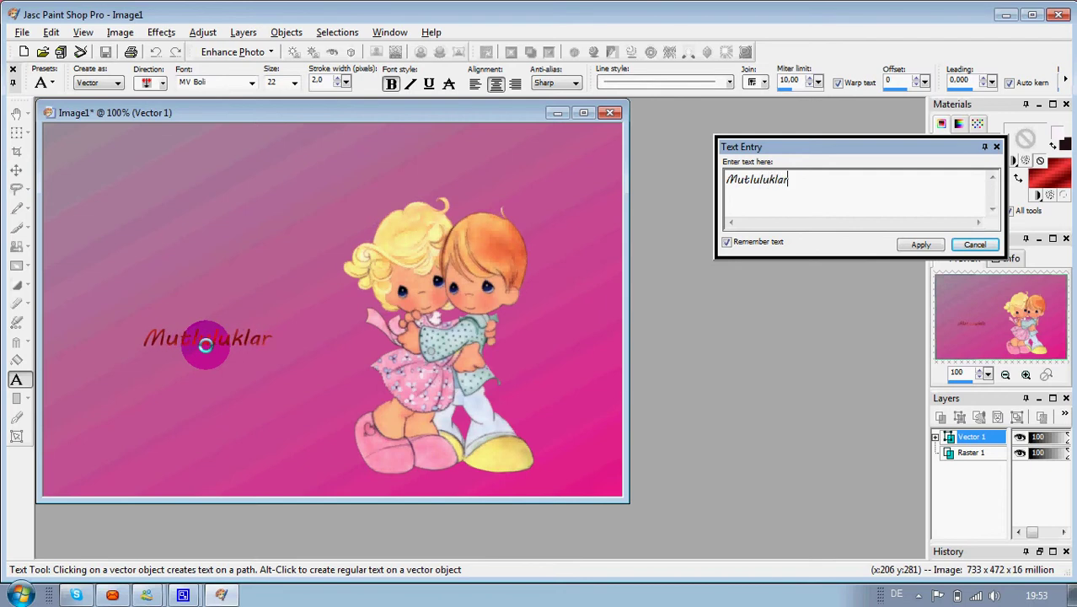
{"action": "type", "text": " di"}
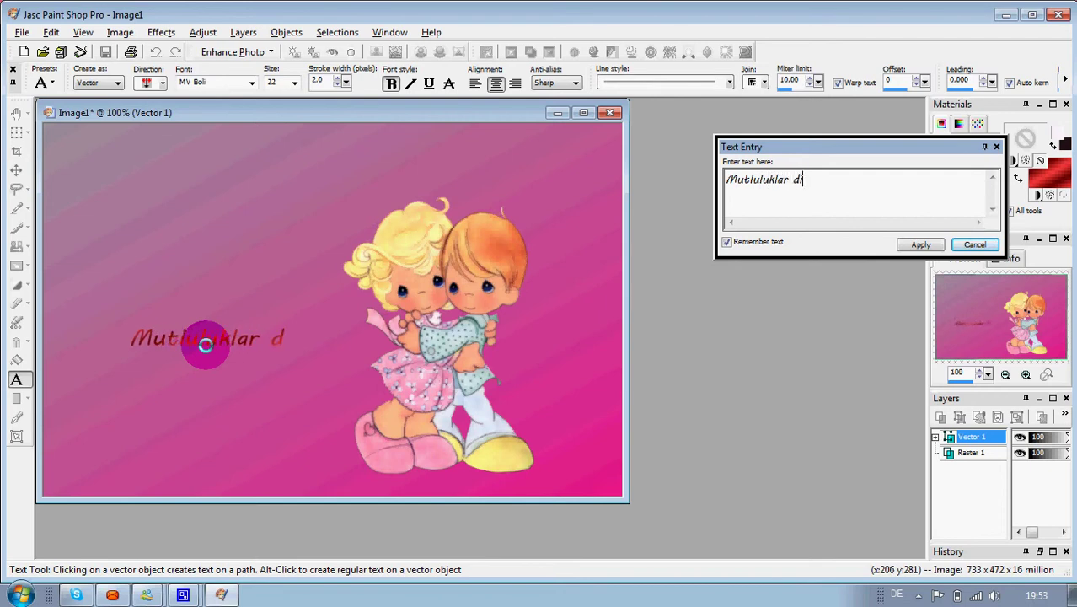
{"action": "type", "text": "lerim"}
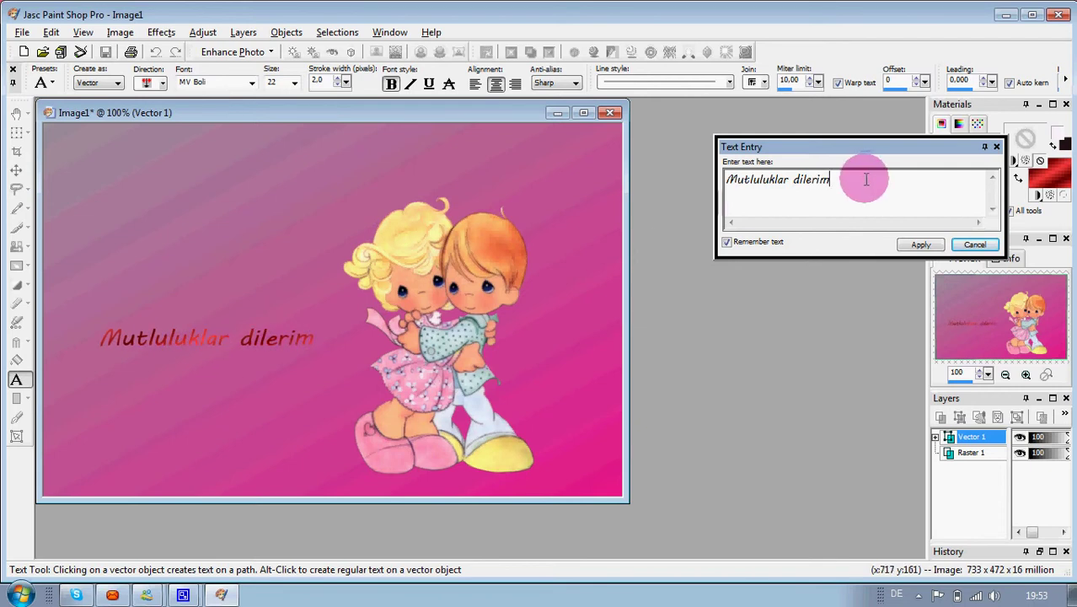
Set the greeting text's font to French Script MT and its size to 48
{"action": "left_click_drag", "start_coordinate": [854, 178], "coordinate": [727, 181]}
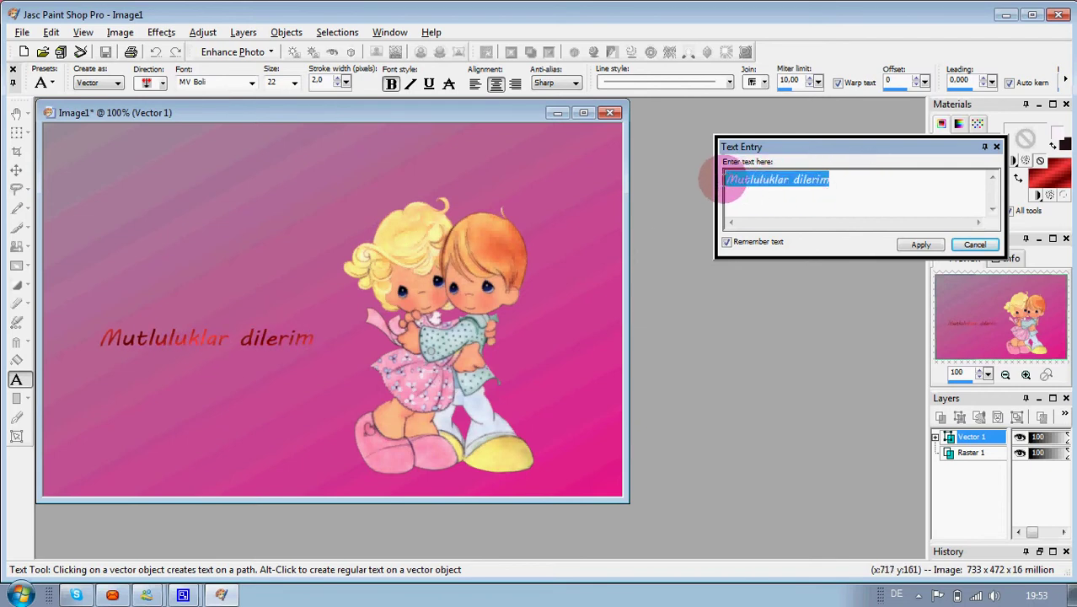
{"action": "left_click", "coordinate": [252, 83]}
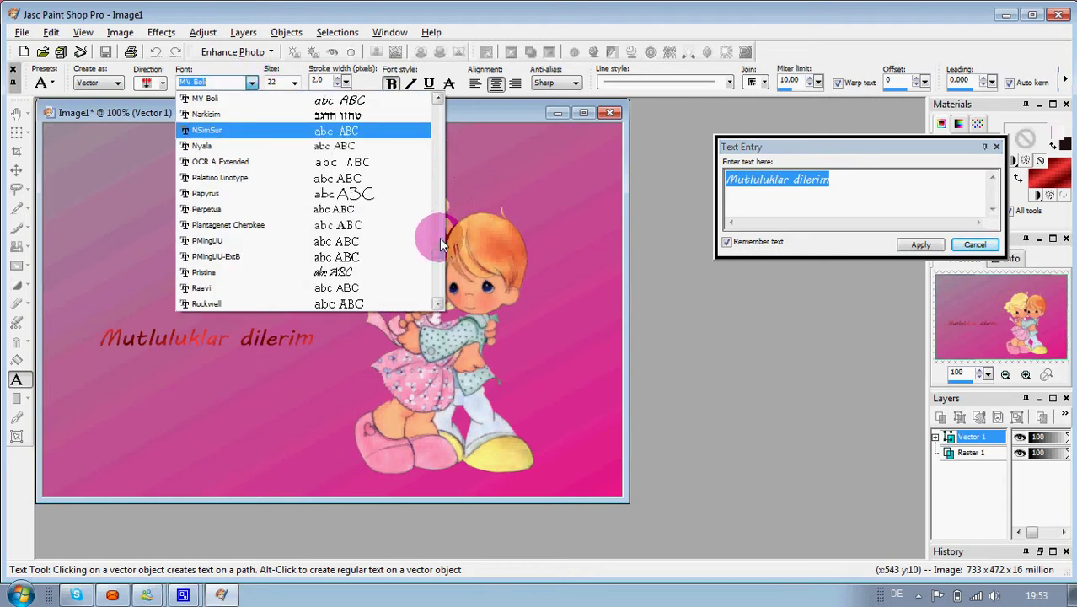
{"action": "left_click_drag", "start_coordinate": [439, 252], "coordinate": [439, 175]}
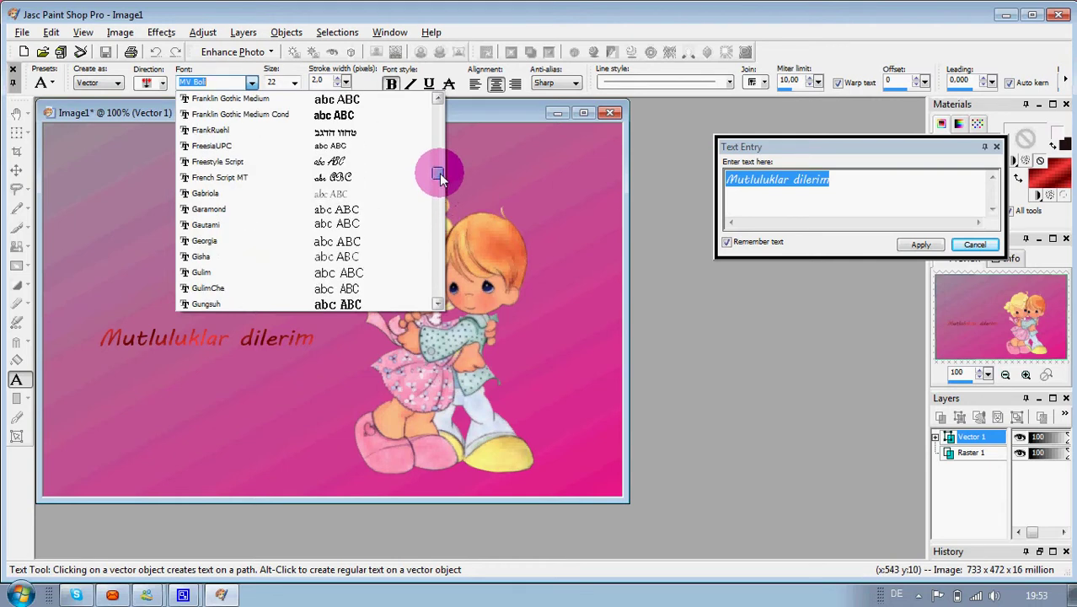
{"action": "left_click", "coordinate": [366, 177]}
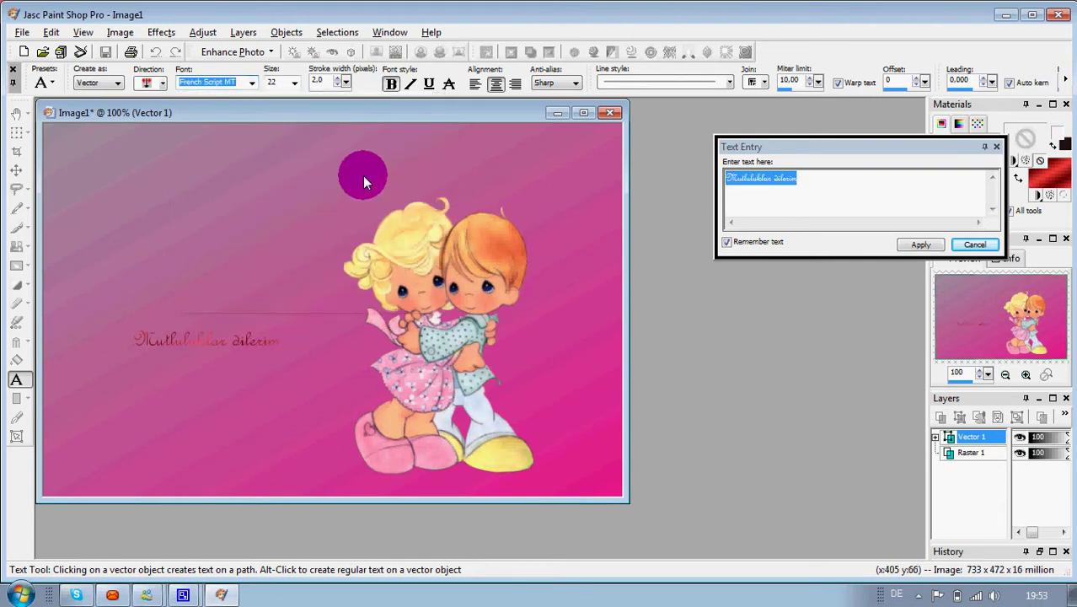
{"action": "left_click", "coordinate": [278, 83]}
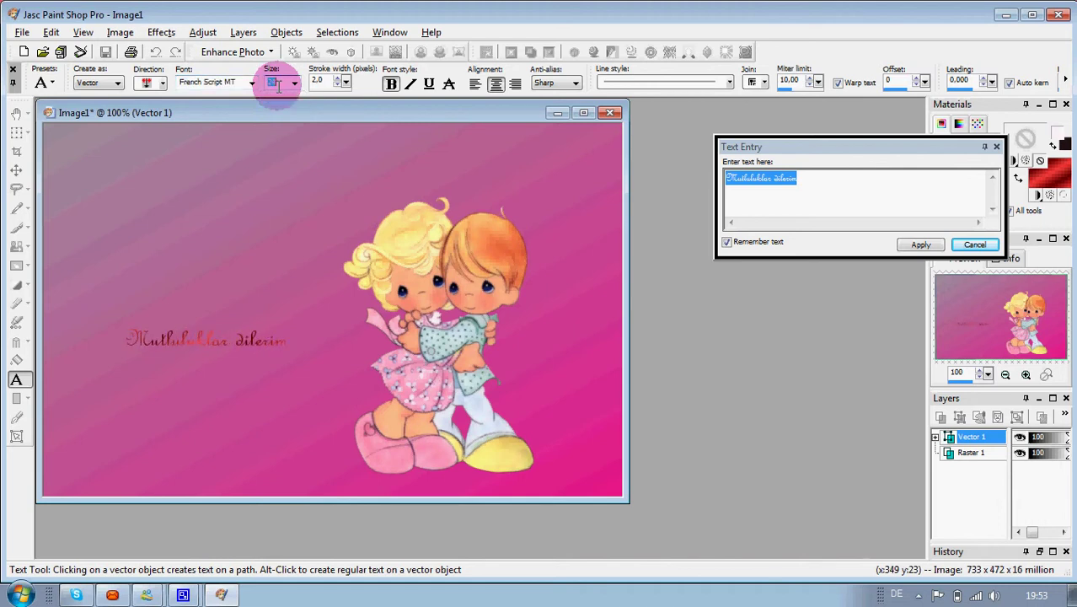
{"action": "scroll", "coordinate": [278, 82], "scroll_direction": "up", "scroll_amount": 8}
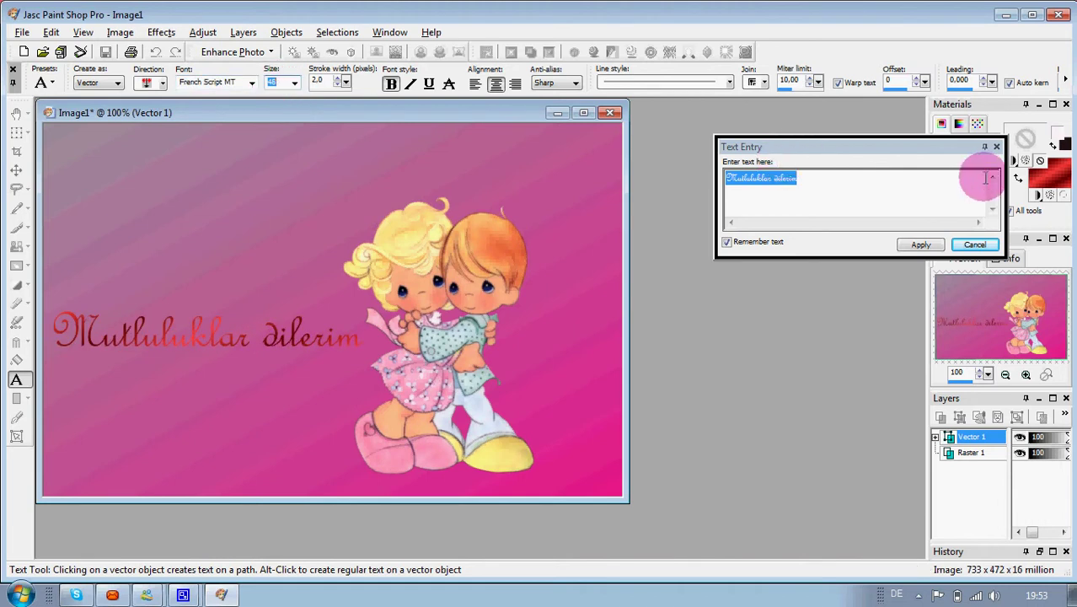
Set the text's foreground material to a solid pale yellow sampled from the girl's blonde hair
{"action": "left_click", "coordinate": [1040, 161]}
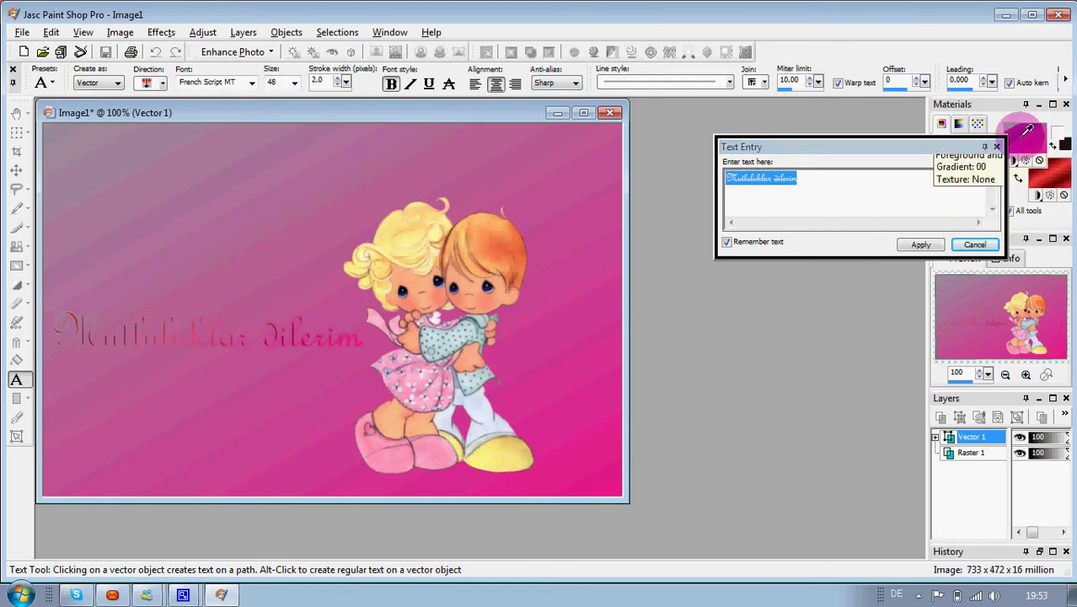
{"action": "left_click", "coordinate": [1027, 131]}
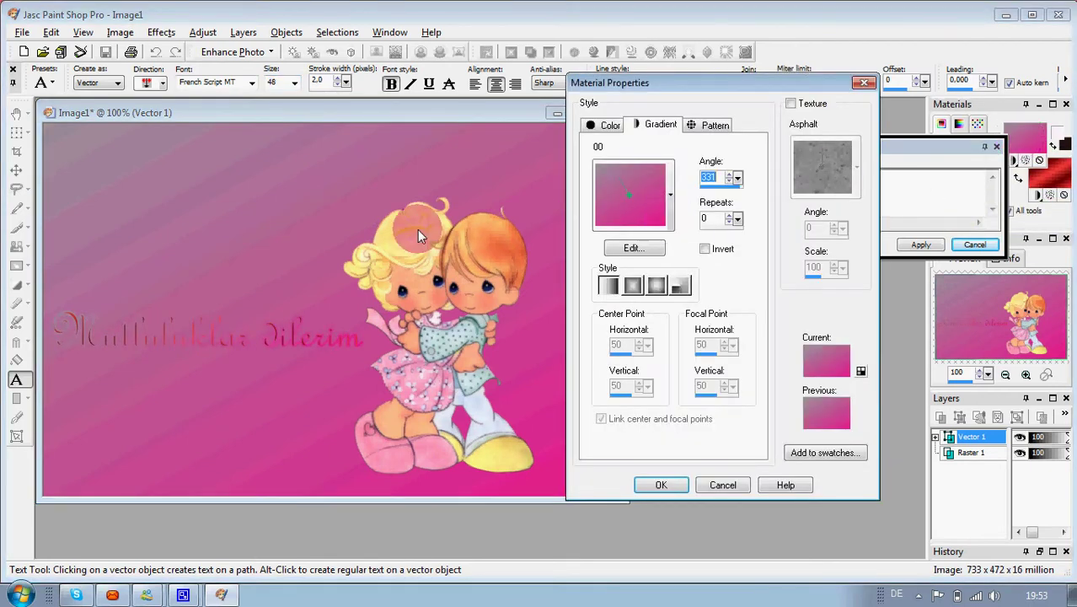
{"action": "left_click", "coordinate": [610, 125]}
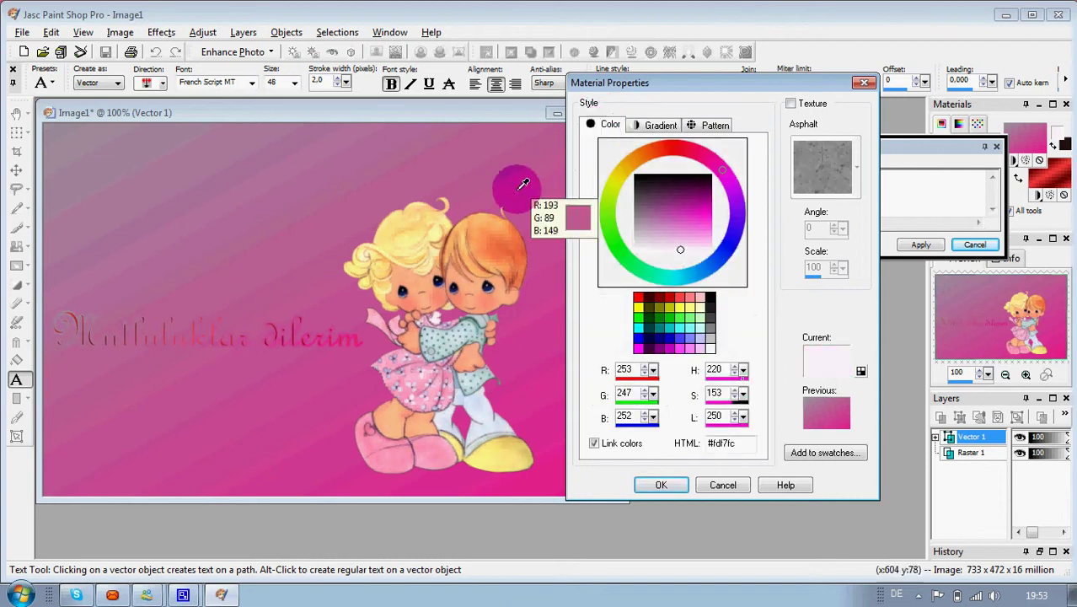
{"action": "left_click", "coordinate": [421, 230]}
{"action": "left_click", "coordinate": [664, 485]}
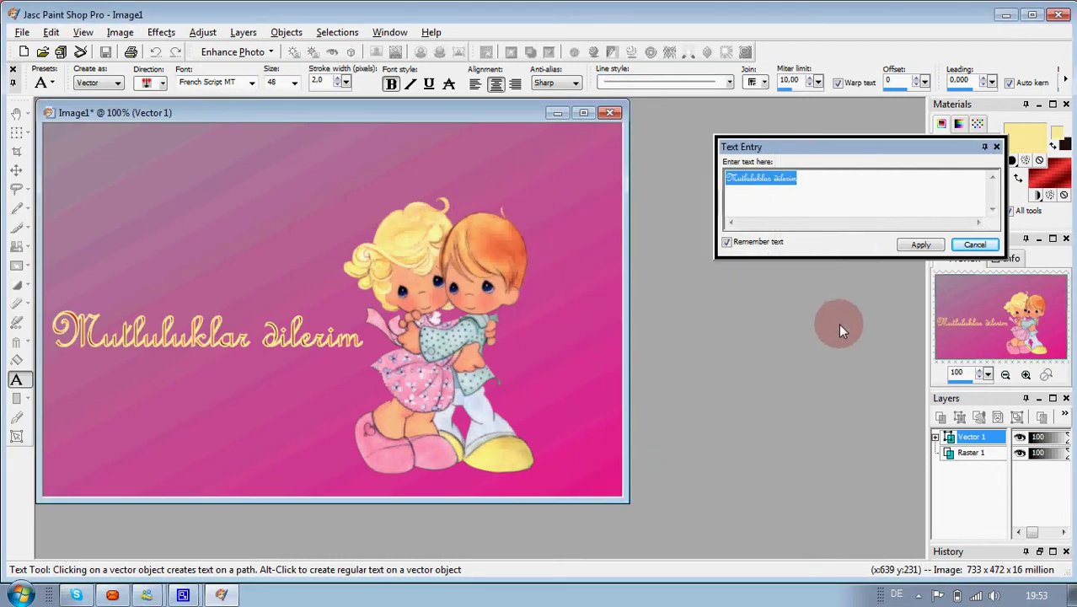
Swap the foreground and background materials, and apply the text with a solid grey-blue foreground sampled from the boy's shirt
{"action": "left_click", "coordinate": [1018, 179]}
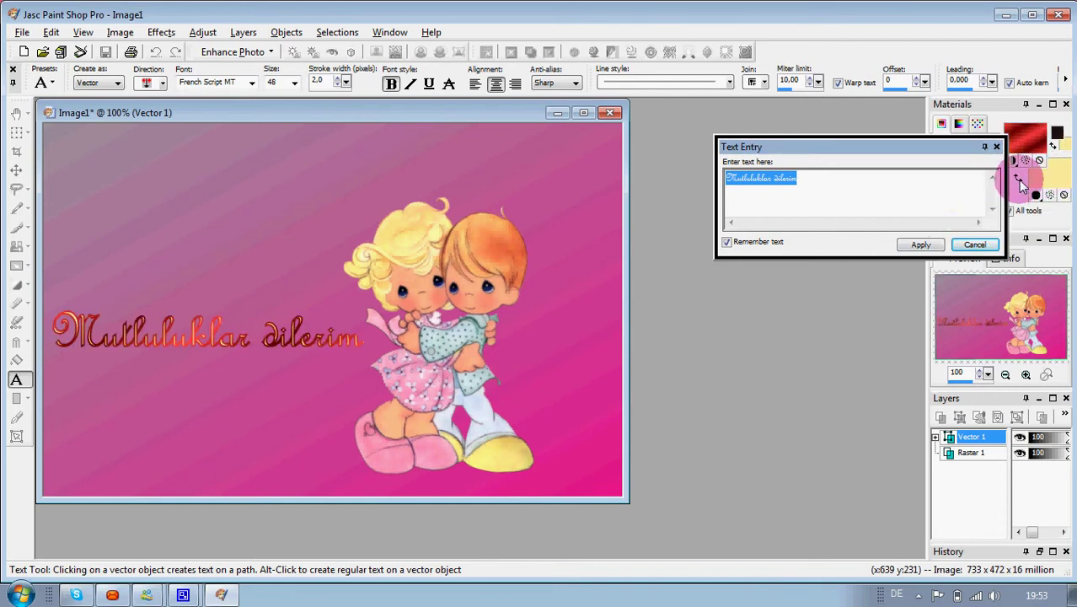
{"action": "left_click", "coordinate": [1032, 129]}
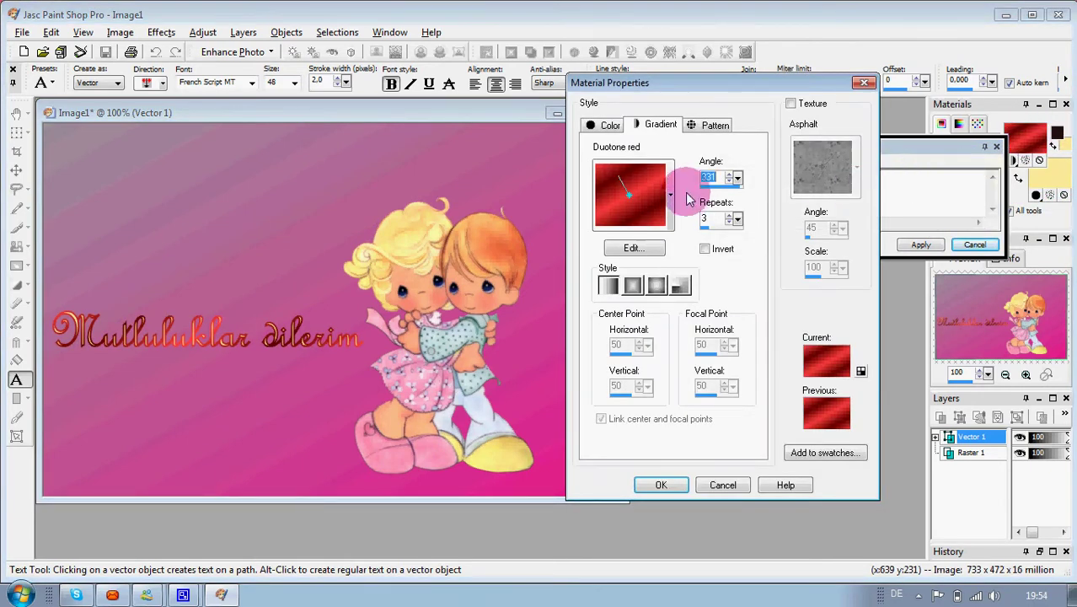
{"action": "left_click", "coordinate": [604, 125]}
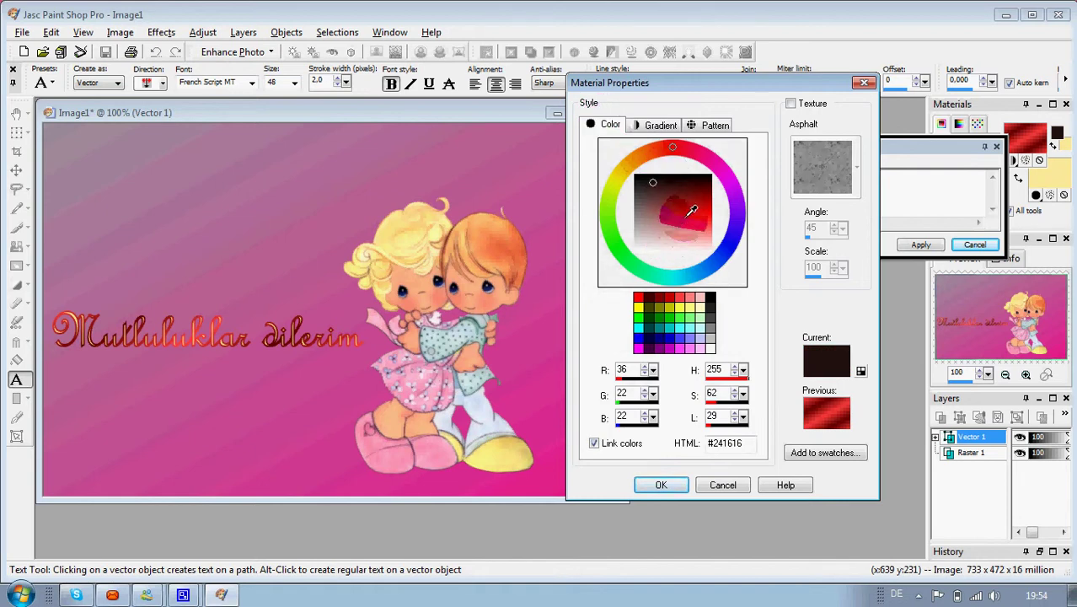
{"action": "left_click", "coordinate": [463, 321]}
{"action": "left_click", "coordinate": [664, 485]}
{"action": "left_click", "coordinate": [904, 245]}
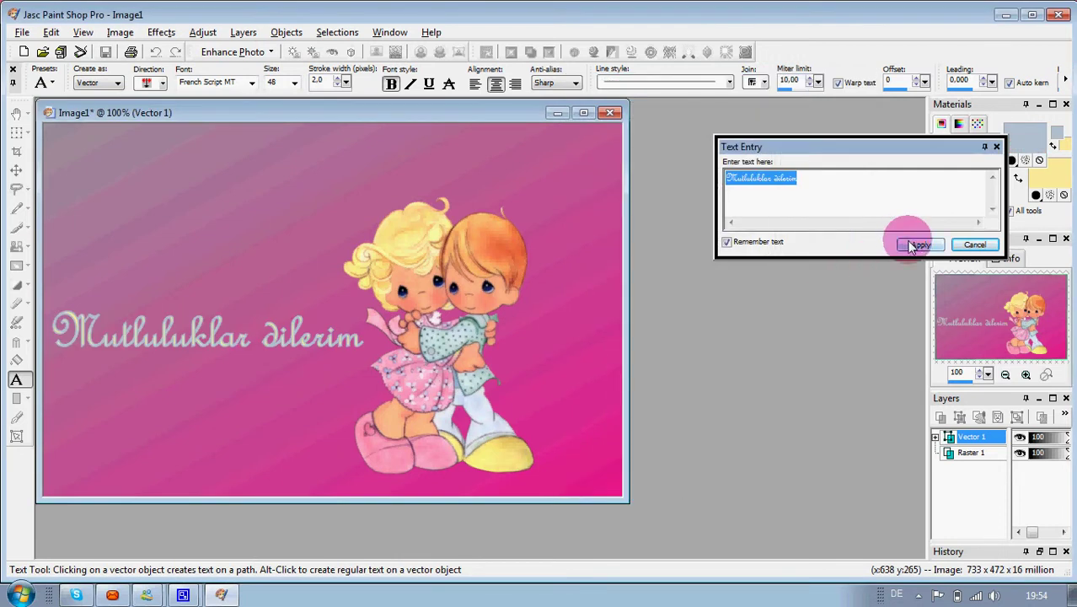
Set the text's stroke width to 1.0, and split it into two centred lines reading "Mutluluklar" and "Dilerim"
{"action": "left_click", "coordinate": [338, 86]}
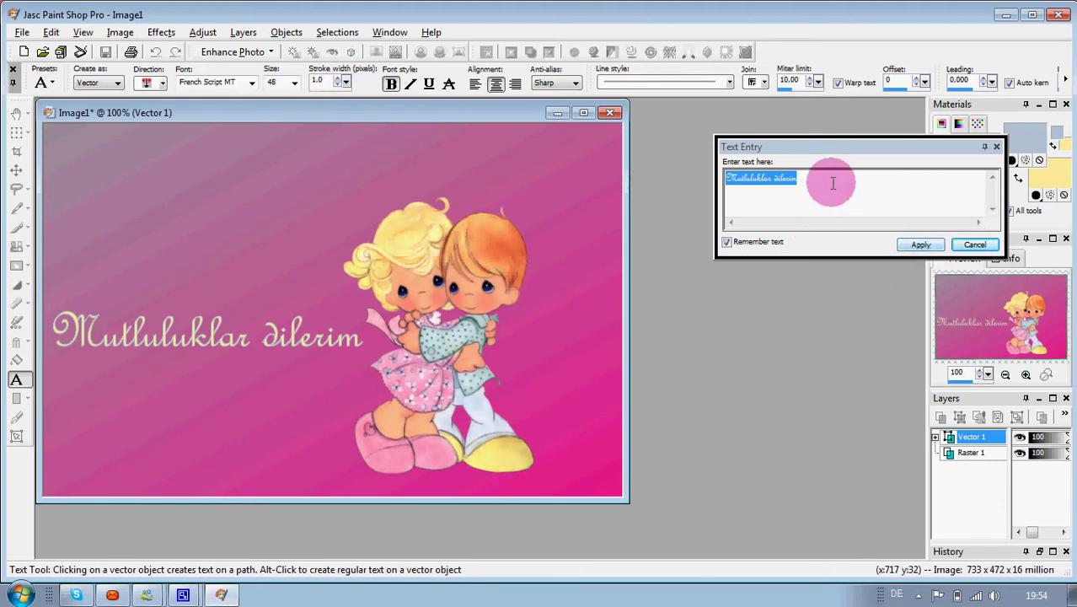
{"action": "left_click", "coordinate": [772, 179]}
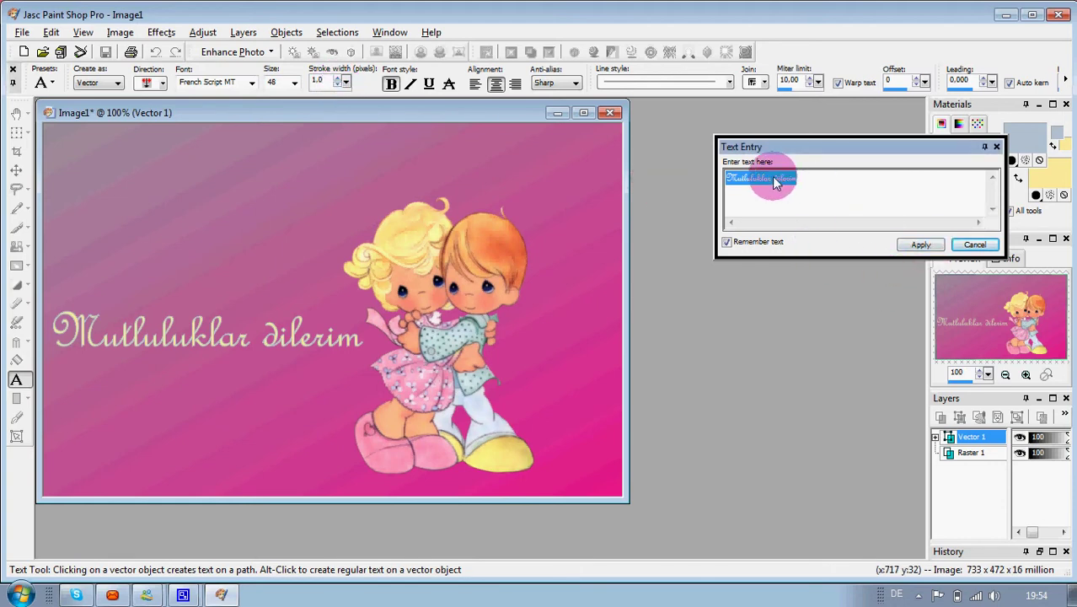
{"action": "left_click", "coordinate": [771, 178]}
{"action": "key", "text": "Return"}
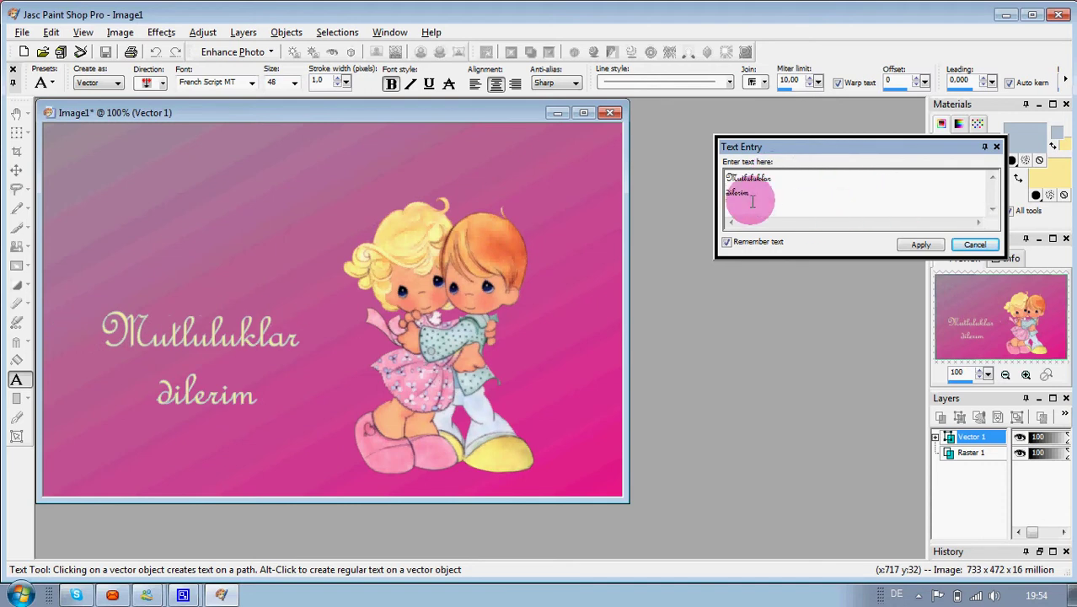
{"action": "key", "text": "Delete"}
{"action": "type", "text": "D"}
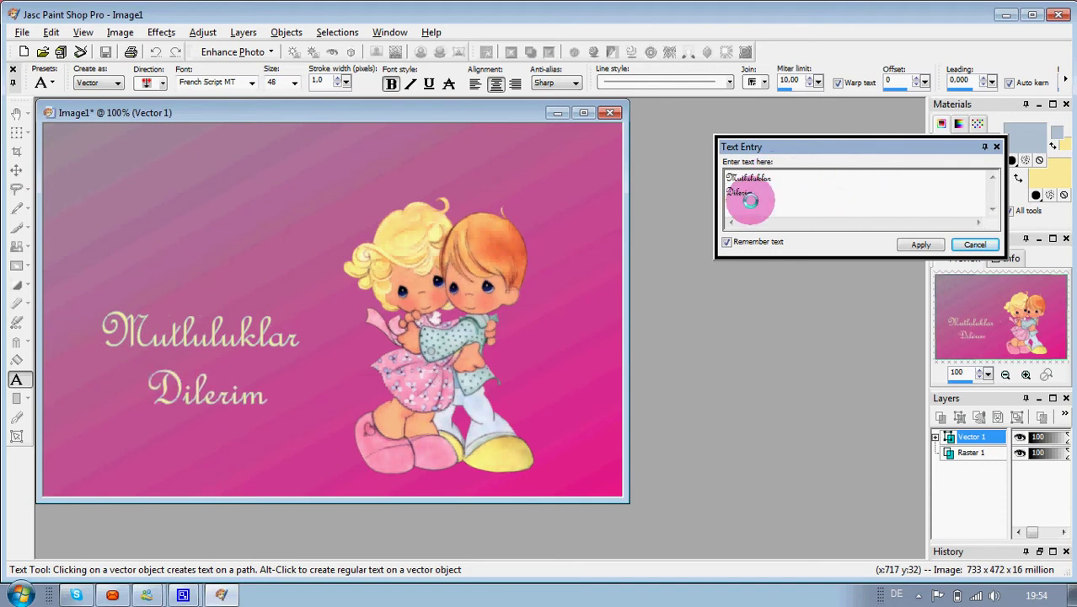
{"action": "left_click", "coordinate": [917, 245]}
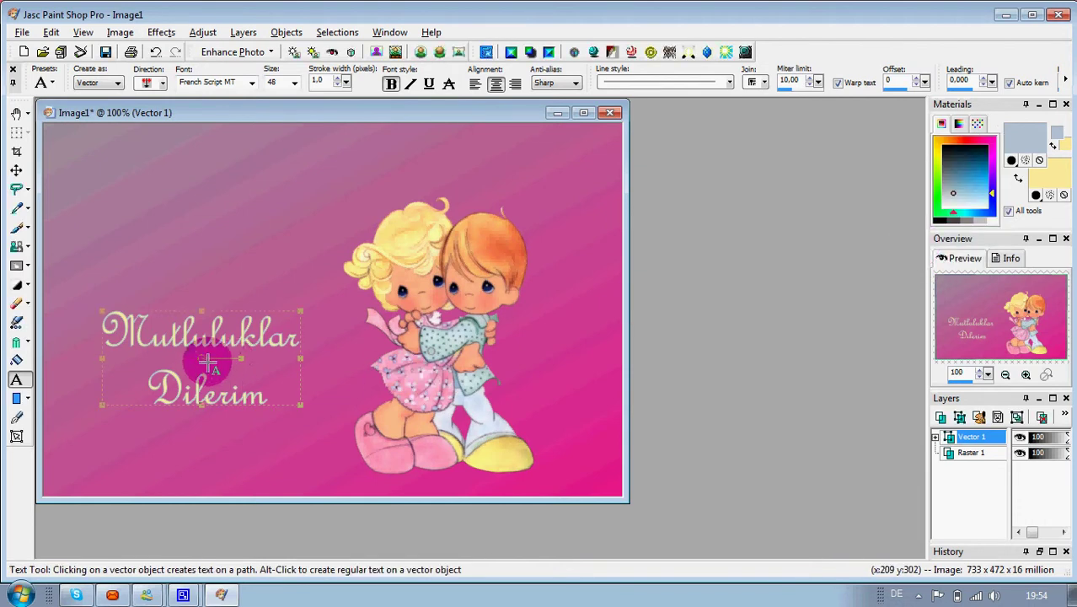
Move the two-line text up beside the girl's head, and give it a black drop shadow with offsets of 1 and a reduced blur
{"action": "left_click_drag", "start_coordinate": [202, 358], "coordinate": [261, 305]}
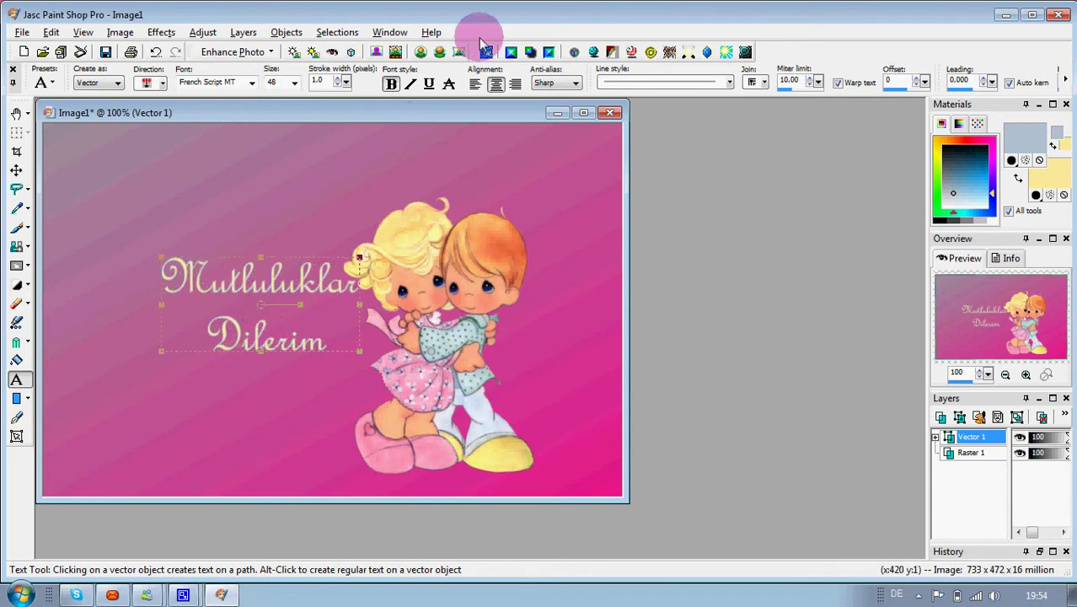
{"action": "left_click", "coordinate": [530, 52]}
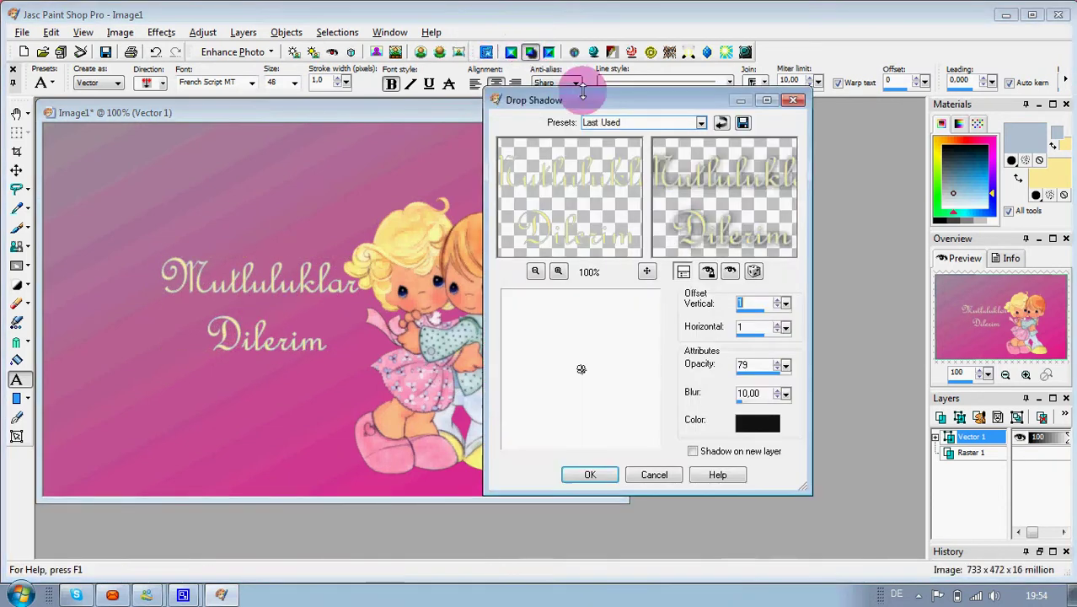
{"action": "left_click", "coordinate": [778, 397]}
{"action": "left_click", "coordinate": [777, 397]}
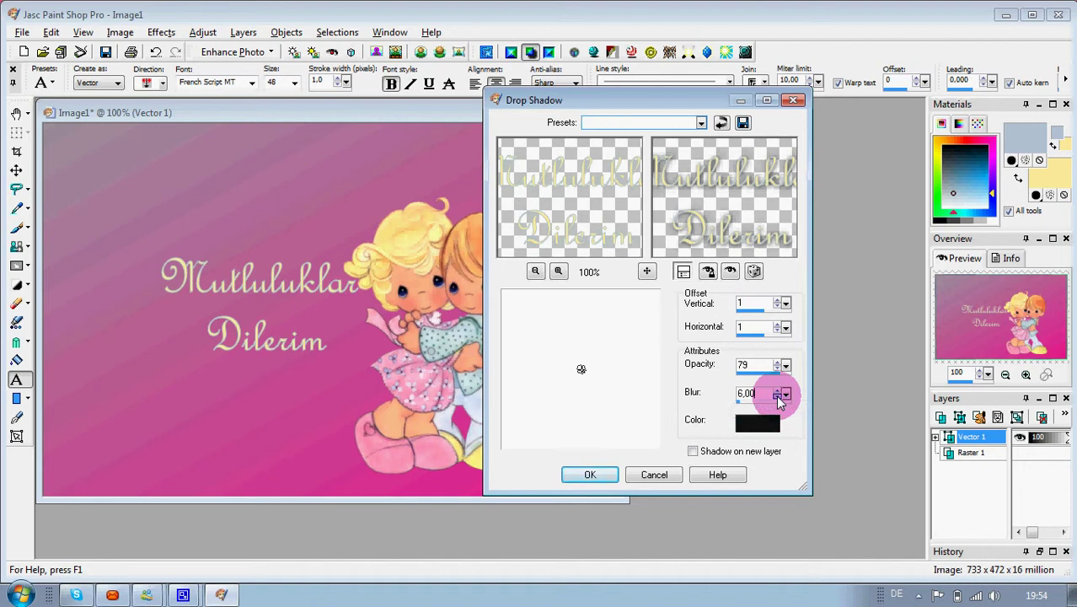
{"action": "left_click", "coordinate": [777, 396]}
{"action": "mouse_move", "coordinate": [790, 373]}
{"action": "left_mouse_down"}
{"action": "mouse_move", "coordinate": [783, 360]}
{"action": "mouse_move", "coordinate": [796, 363]}
{"action": "left_mouse_up"}
{"action": "left_click", "coordinate": [585, 475]}
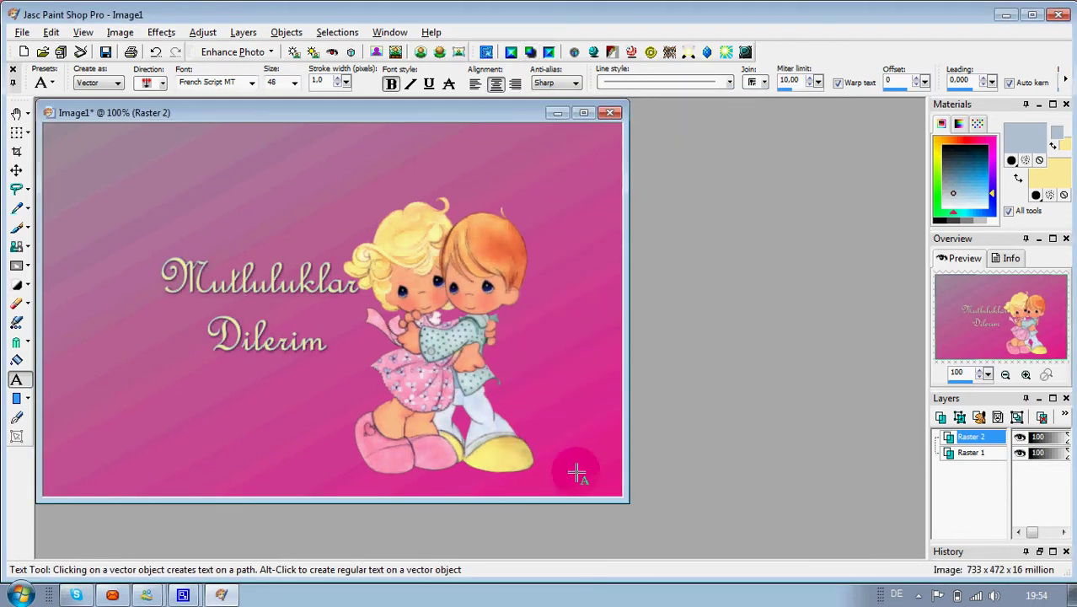
Crop the image closely around the text and the children to 581 x 418 pixels
{"action": "left_click", "coordinate": [17, 151]}
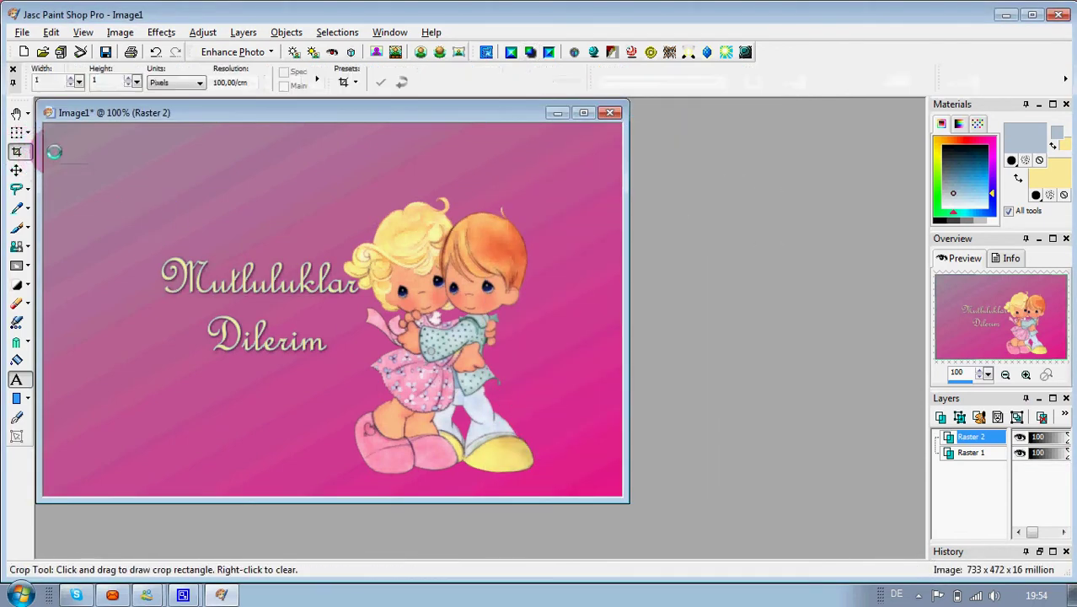
{"action": "left_click_drag", "start_coordinate": [66, 153], "coordinate": [545, 481]}
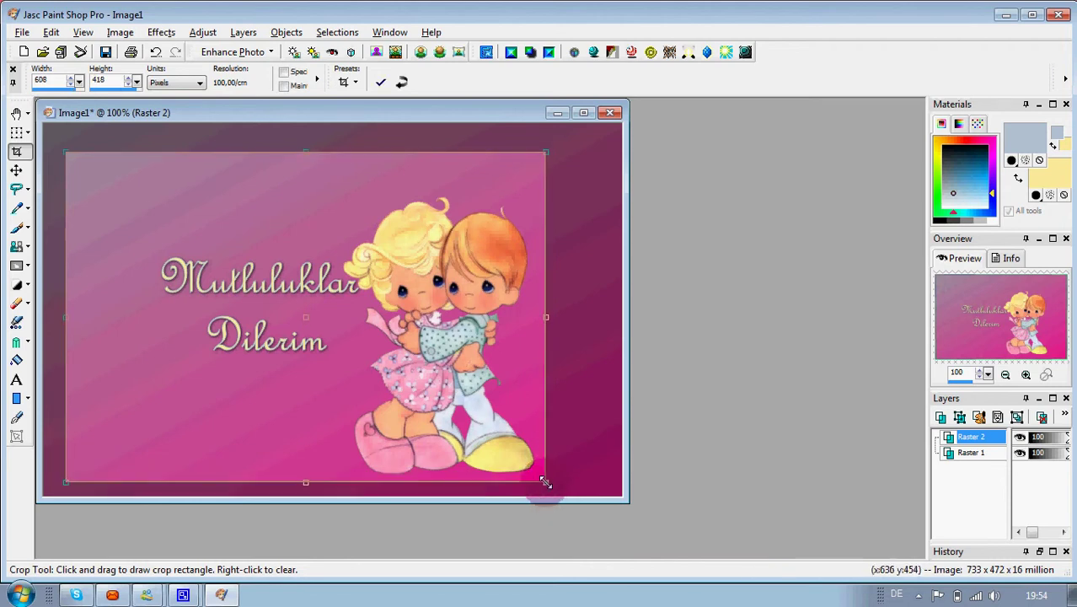
{"action": "left_click_drag", "start_coordinate": [63, 317], "coordinate": [86, 315]}
{"action": "double_click", "coordinate": [244, 291]}
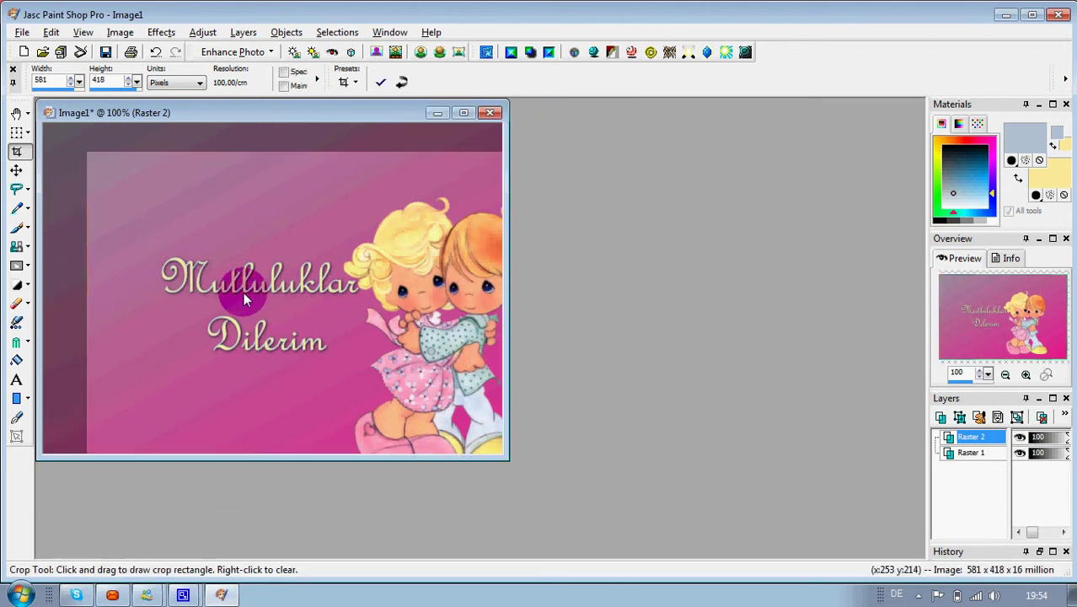
Choose the TransparentButterfly7 picture tube
{"action": "left_click", "coordinate": [17, 322]}
{"action": "left_click", "coordinate": [97, 80]}
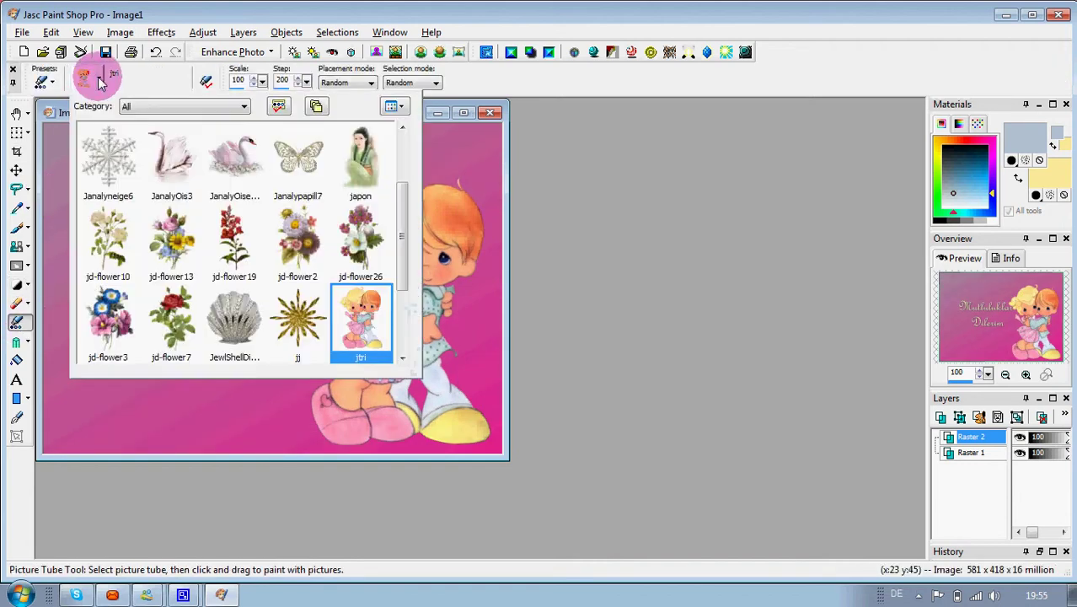
{"action": "mouse_move", "coordinate": [401, 209]}
{"action": "left_mouse_down"}
{"action": "mouse_move", "coordinate": [403, 262]}
{"action": "mouse_move", "coordinate": [404, 206]}
{"action": "left_mouse_up"}
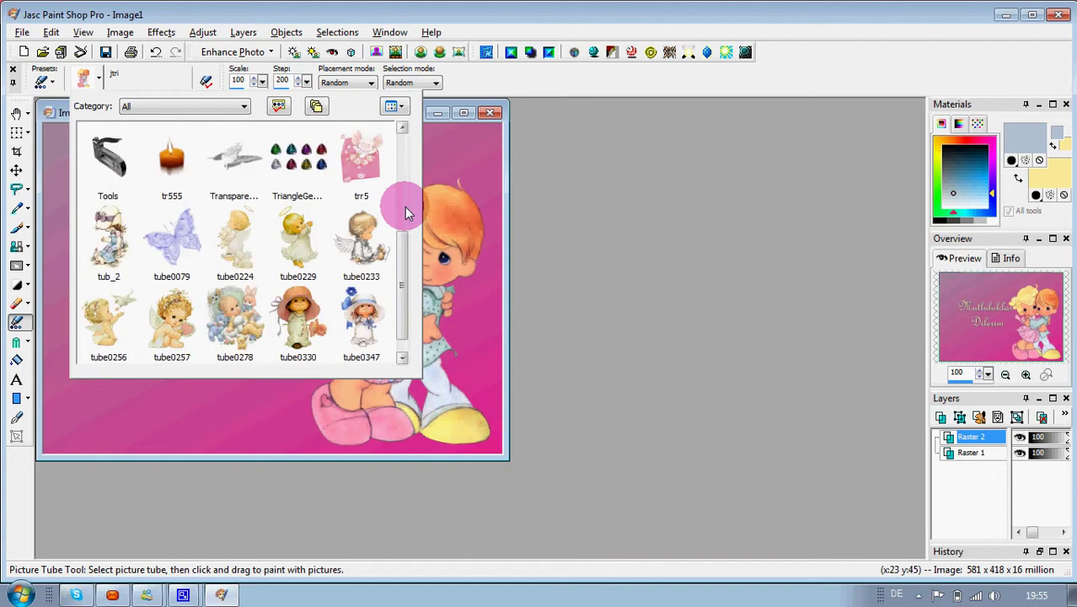
{"action": "left_click", "coordinate": [240, 164]}
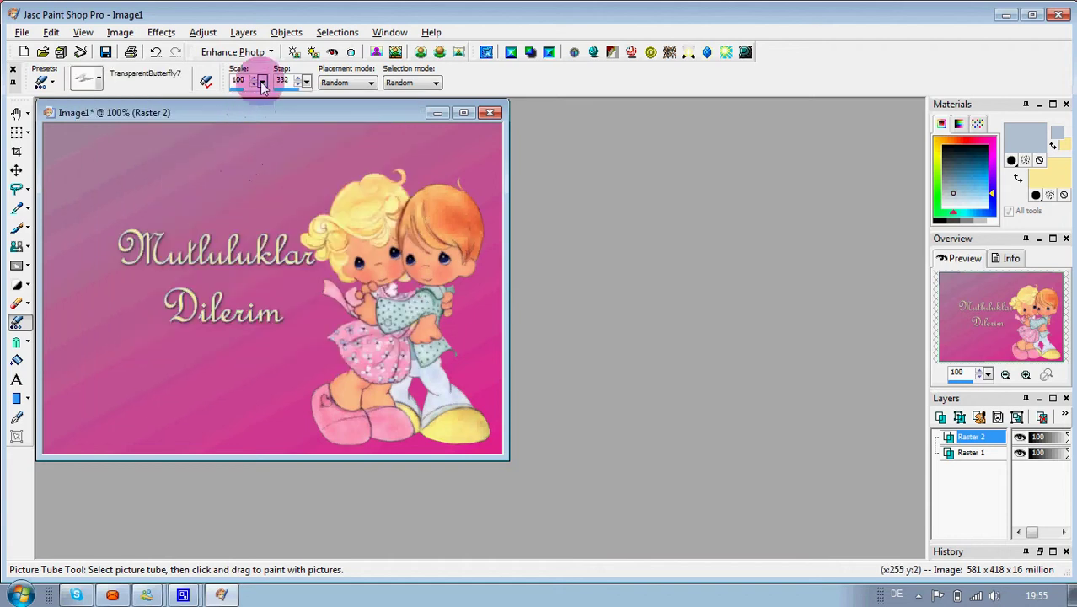
{"action": "left_click", "coordinate": [263, 84]}
{"action": "left_click", "coordinate": [243, 180]}
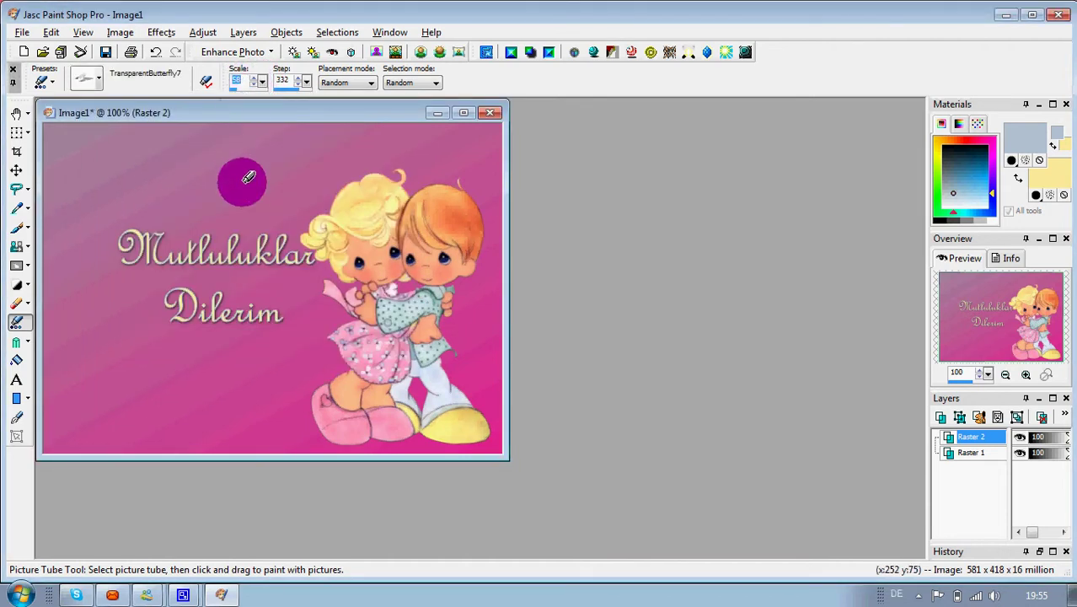
{"action": "left_click", "coordinate": [155, 52]}
Set the tube's scale to 36, and stamp one butterfly above the end of "Mutluluklar" and one in the lower-left area of the picture
{"action": "left_click_drag", "start_coordinate": [264, 84], "coordinate": [258, 85]}
{"action": "left_click", "coordinate": [294, 187]}
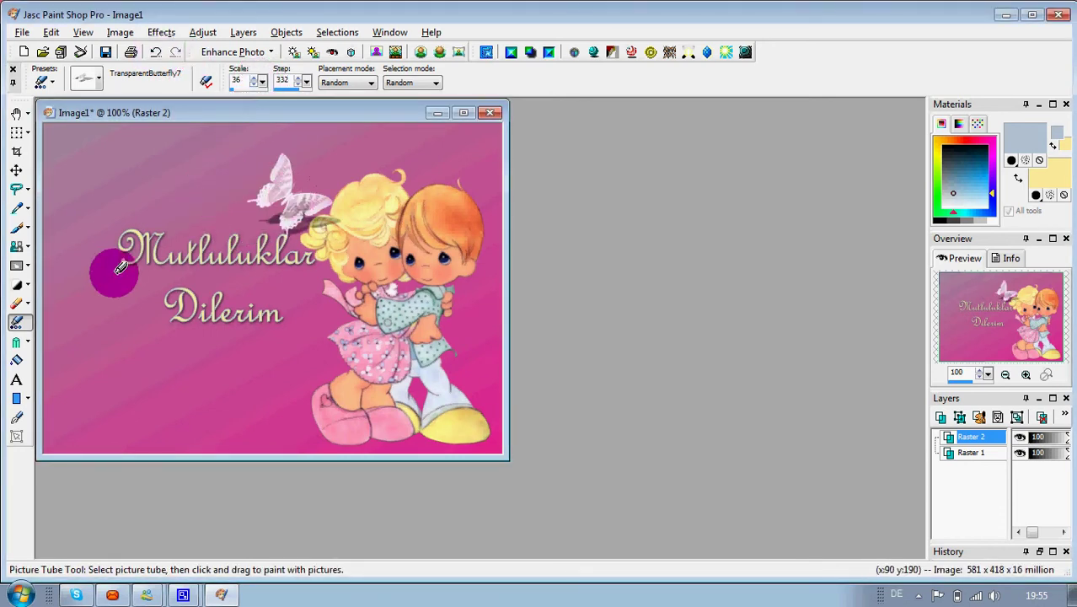
{"action": "left_click", "coordinate": [137, 375]}
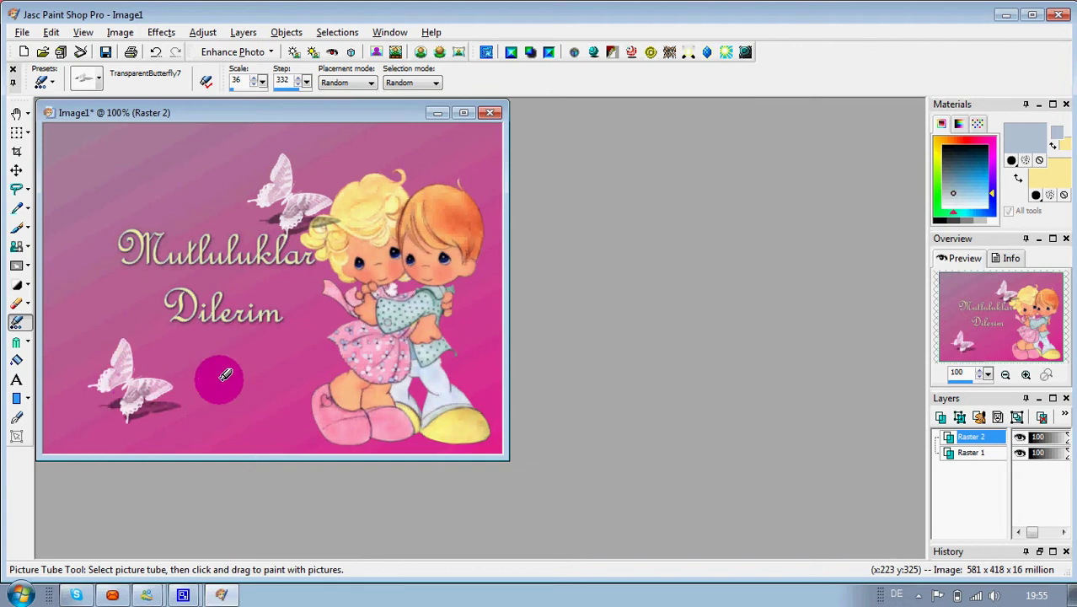
{"action": "left_click", "coordinate": [268, 383]}
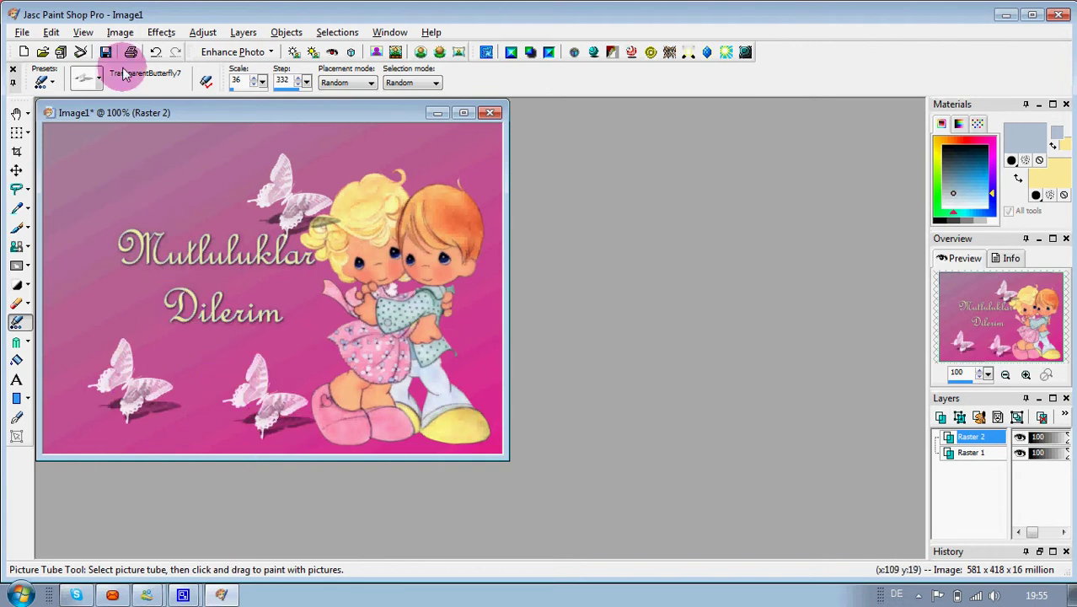
{"action": "left_click", "coordinate": [155, 51]}
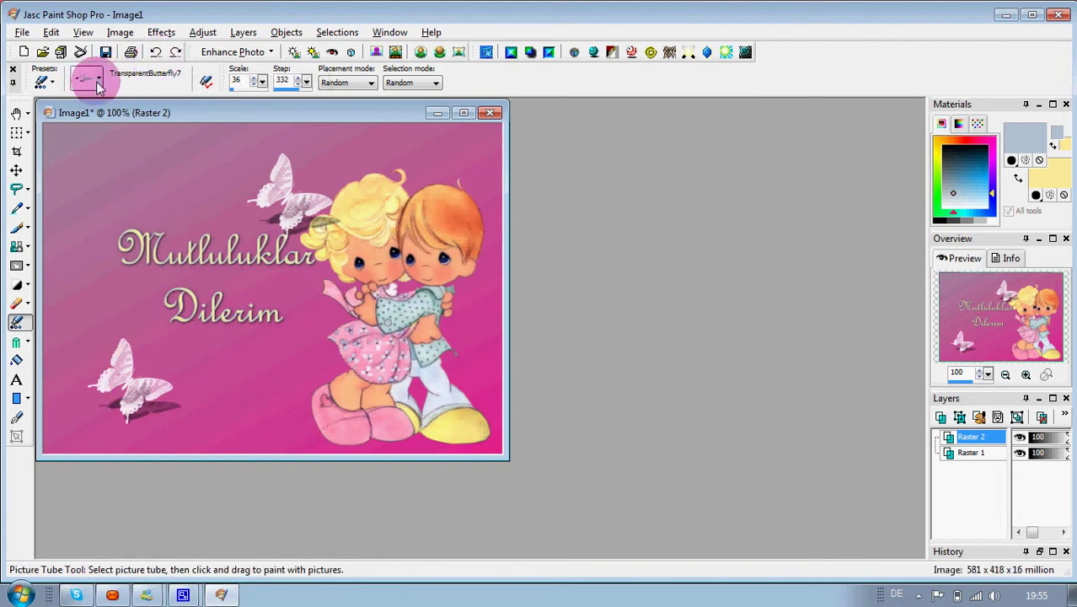
{"action": "left_click", "coordinate": [86, 79]}
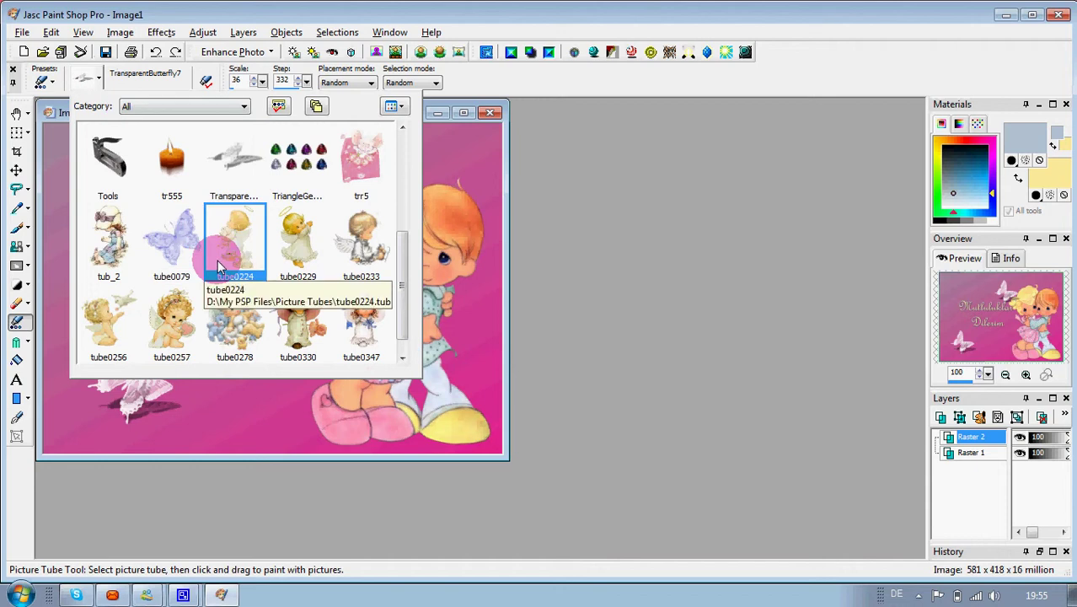
{"action": "scroll", "coordinate": [217, 268], "scroll_direction": "up", "scroll_amount": 5}
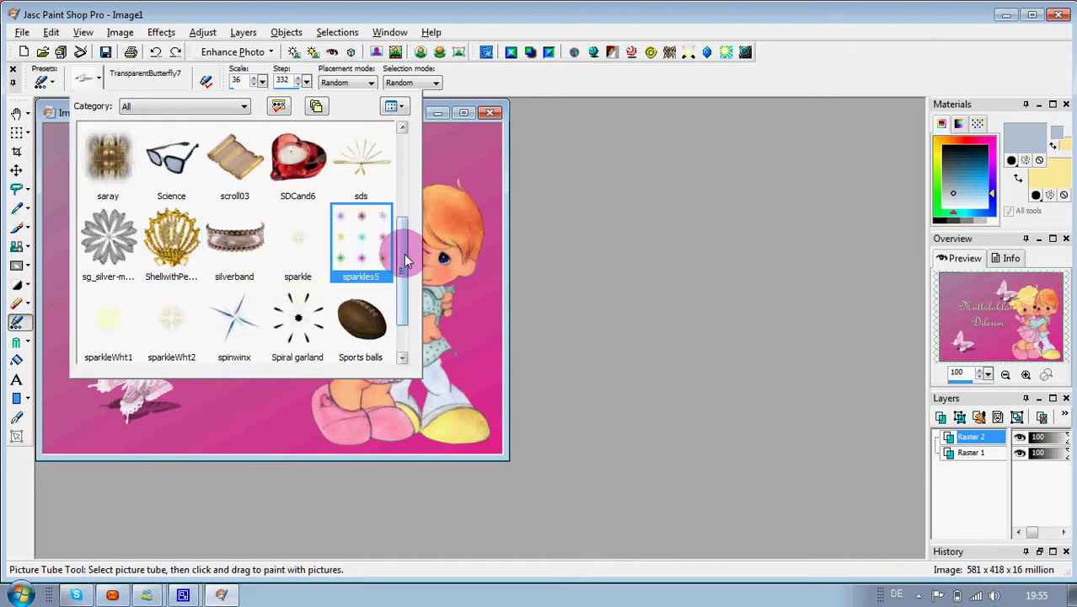
{"action": "scroll", "coordinate": [405, 257], "scroll_direction": "down", "scroll_amount": 5}
{"action": "scroll", "coordinate": [405, 257], "scroll_direction": "up", "scroll_amount": 6}
{"action": "scroll", "coordinate": [405, 257], "scroll_direction": "down", "scroll_amount": 1}
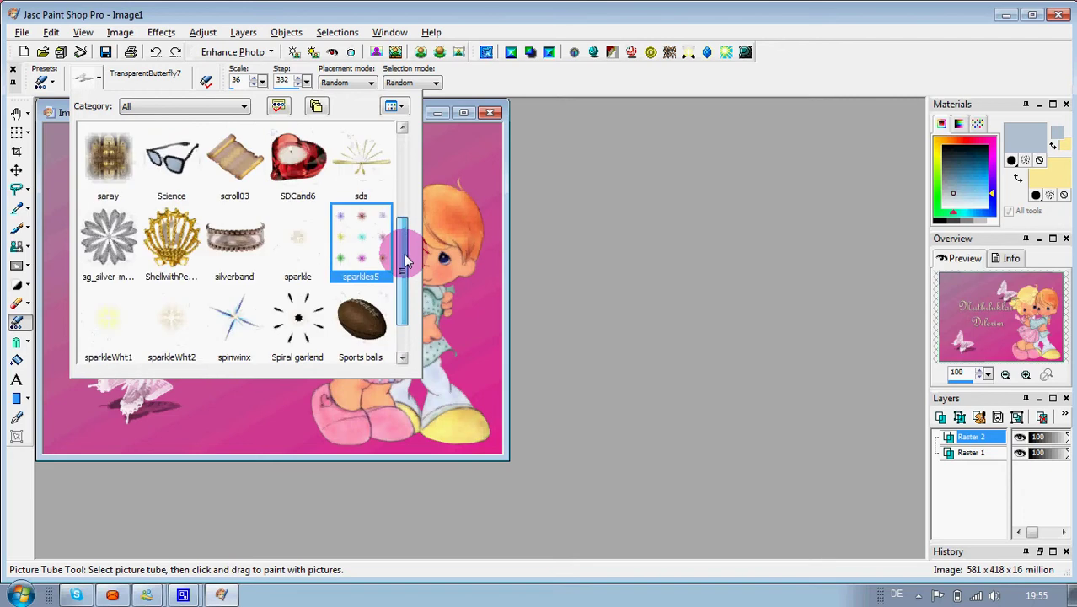
{"action": "scroll", "coordinate": [405, 263], "scroll_direction": "down", "scroll_amount": 2}
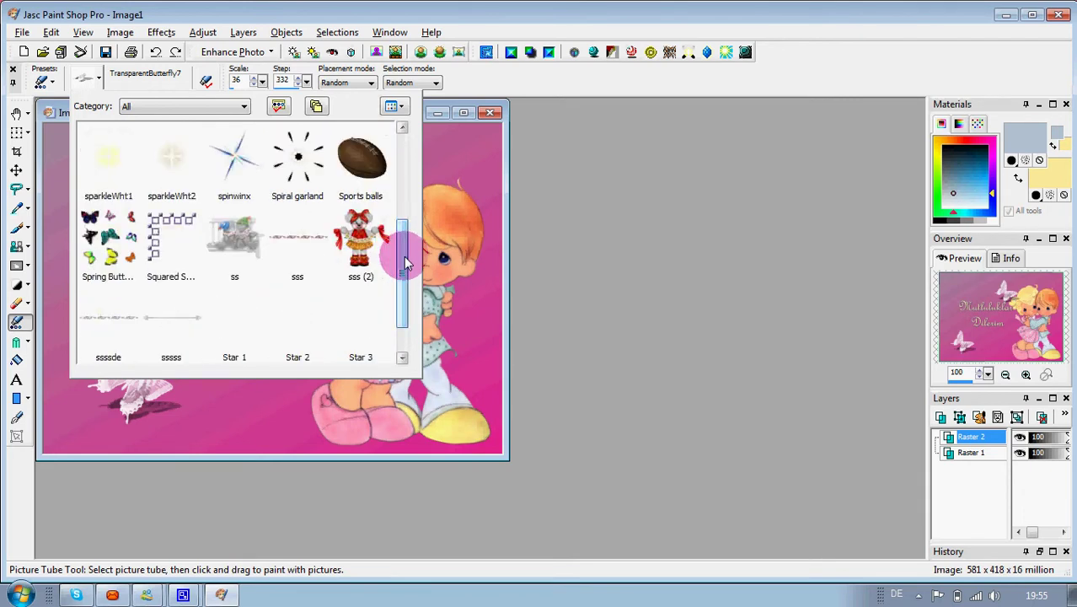
{"action": "left_click", "coordinate": [403, 357]}
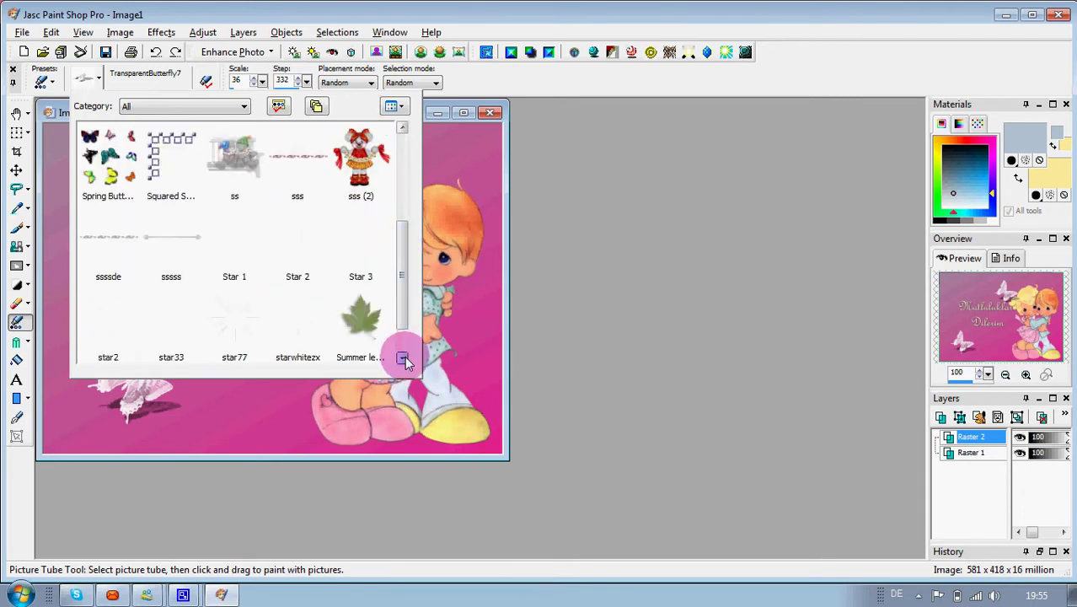
{"action": "left_click", "coordinate": [359, 332]}
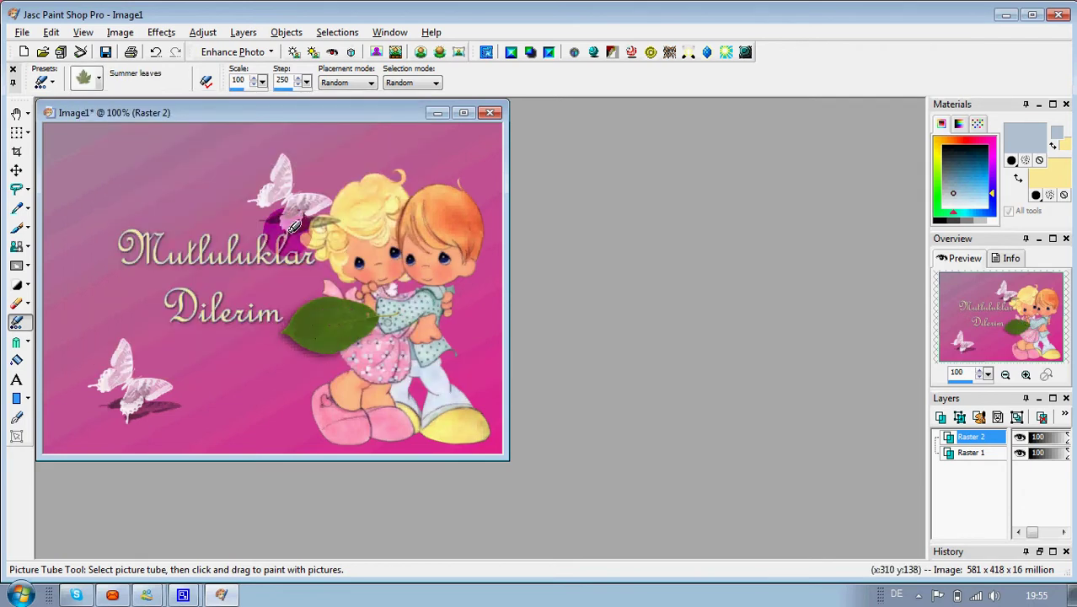
{"action": "left_click", "coordinate": [155, 53]}
Stamp the starwhitezx picture tube at scale 100 on the girl's shoe and beside the hem of the boy's shirt
{"action": "left_click", "coordinate": [94, 78]}
{"action": "mouse_move", "coordinate": [102, 86]}
{"action": "left_mouse_down"}
{"action": "mouse_move", "coordinate": [322, 226]}
{"action": "mouse_move", "coordinate": [307, 298]}
{"action": "left_mouse_up"}
{"action": "left_click", "coordinate": [322, 411]}
{"action": "left_click", "coordinate": [447, 363]}
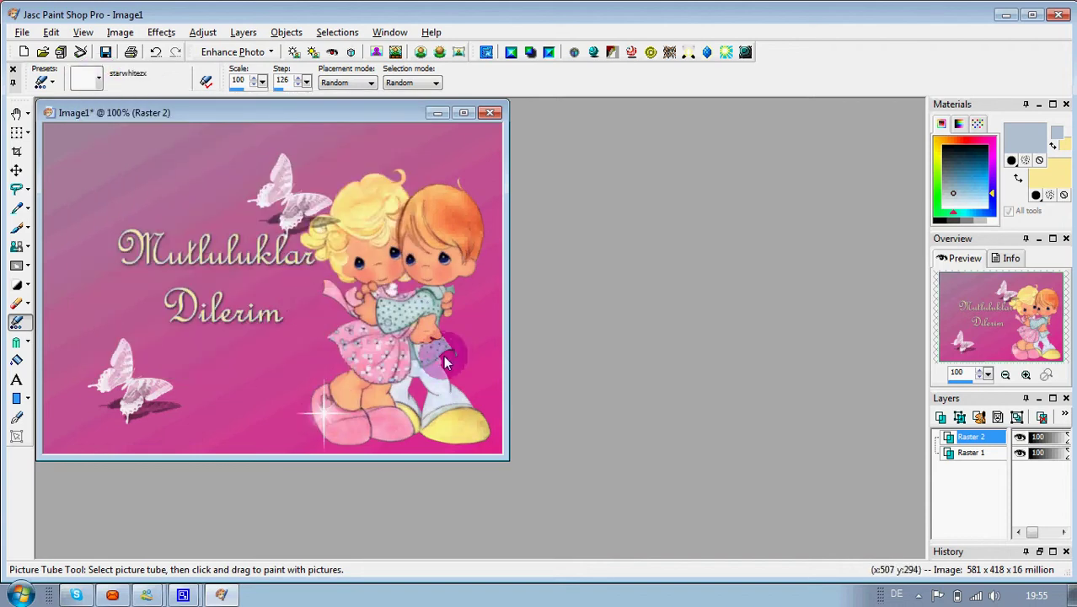
{"action": "left_click", "coordinate": [290, 238]}
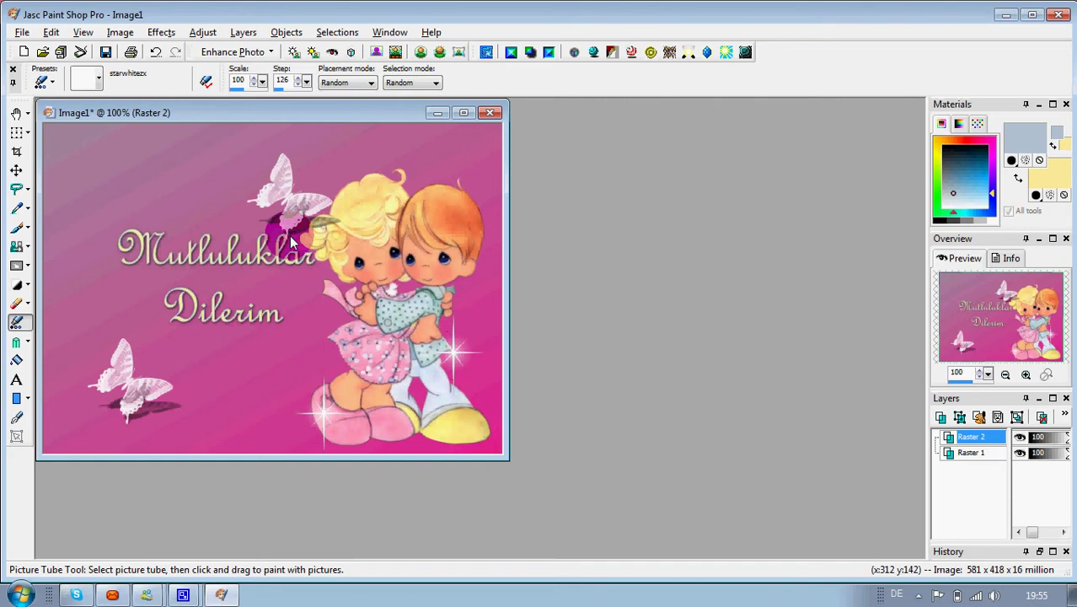
{"action": "left_click", "coordinate": [159, 53]}
Set the star tube's scale to 58, and stamp a small star on the edge of each of the two butterflies
{"action": "left_click", "coordinate": [250, 84]}
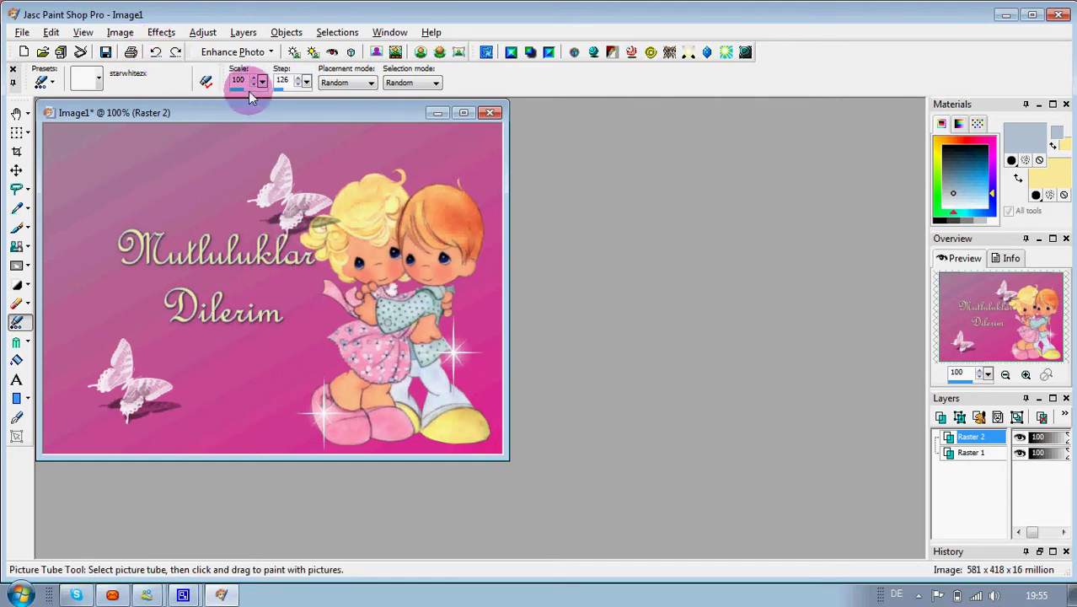
{"action": "left_click", "coordinate": [262, 82]}
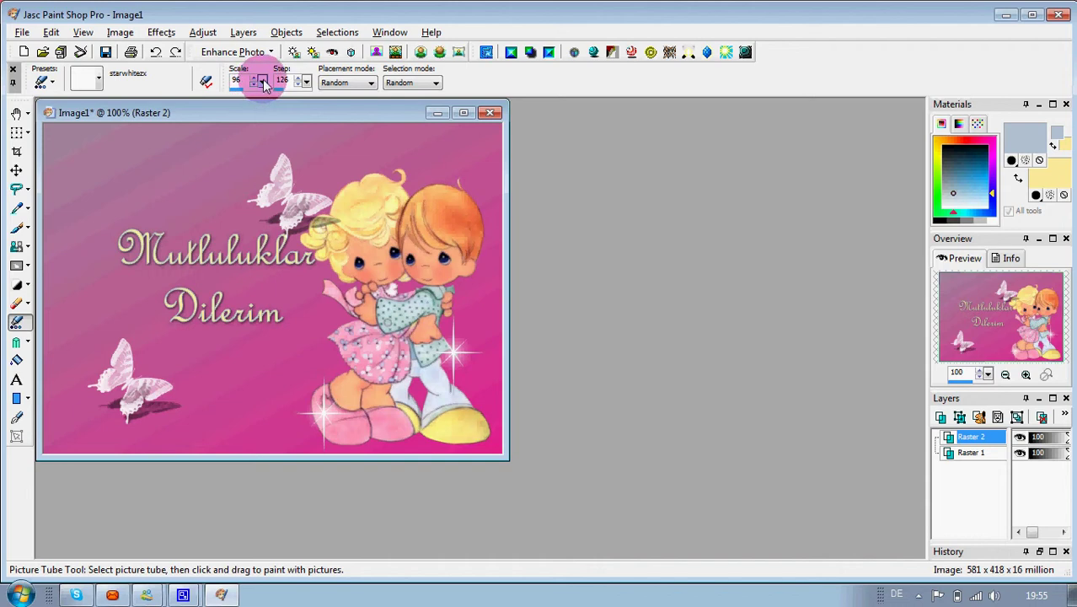
{"action": "left_click", "coordinate": [251, 89]}
{"action": "left_click", "coordinate": [261, 198]}
{"action": "left_click", "coordinate": [167, 312]}
{"action": "left_click", "coordinate": [116, 381]}
{"action": "left_click", "coordinate": [125, 420]}
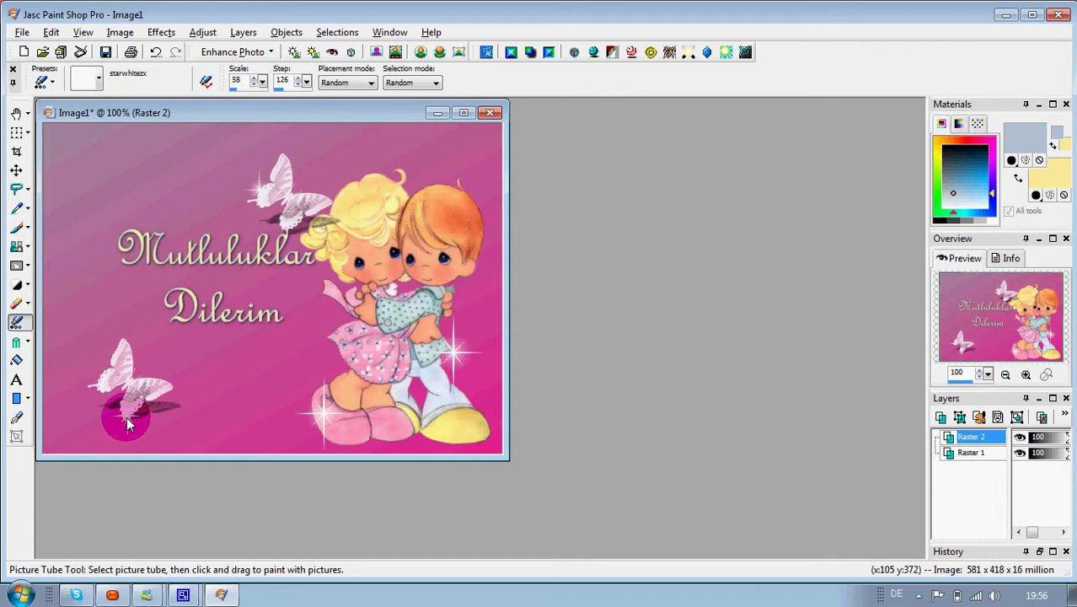
Add a symmetric 15-pixel border around the image in a golden yellow sampled from the girl's hair
{"action": "left_click", "coordinate": [115, 31]}
{"action": "left_click", "coordinate": [156, 108]}
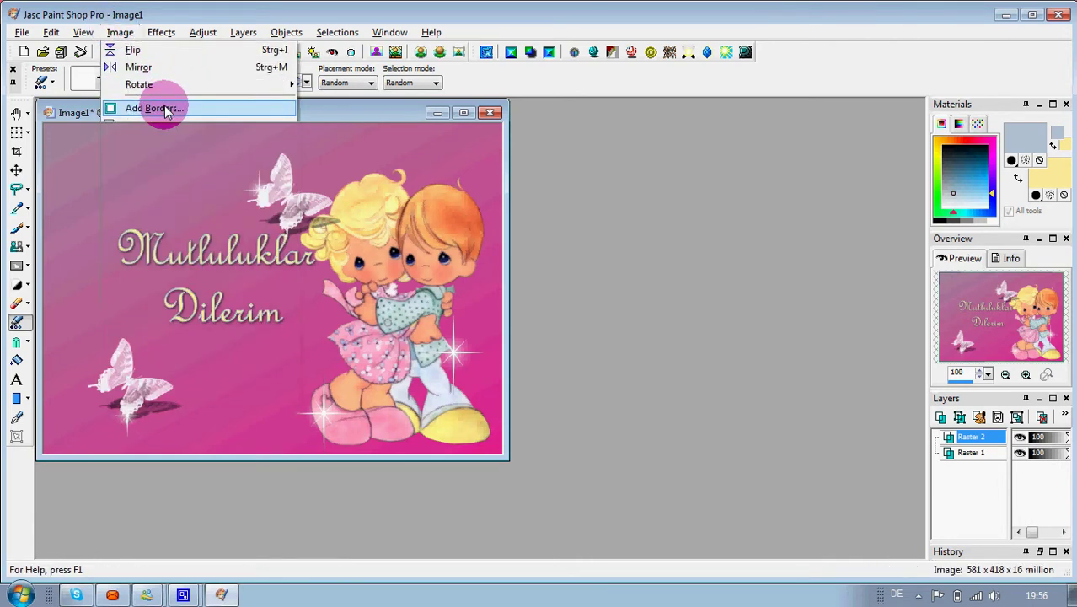
{"action": "left_click", "coordinate": [364, 199]}
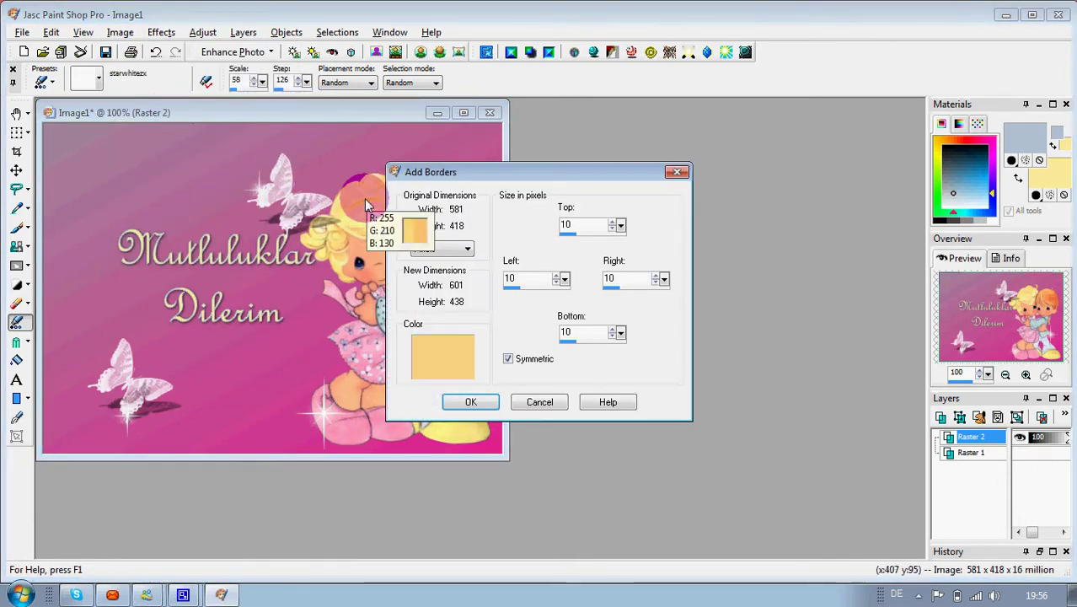
{"action": "left_click", "coordinate": [556, 276]}
{"action": "left_click", "coordinate": [472, 401]}
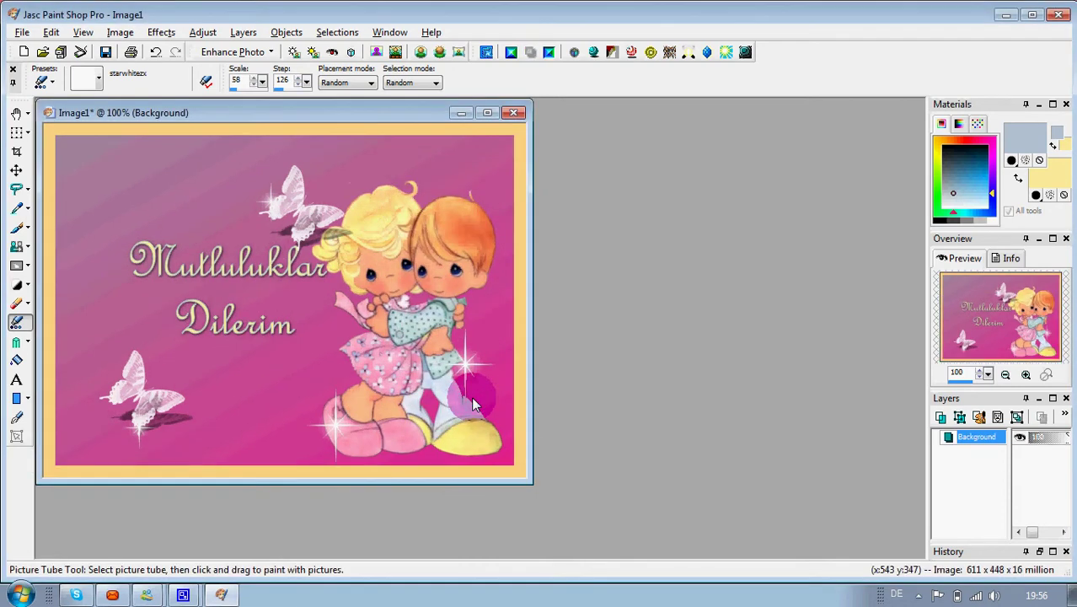
Add a second symmetric 15-pixel border around the image in a pink sampled from the background beside "Dilerim"
{"action": "left_click", "coordinate": [120, 32]}
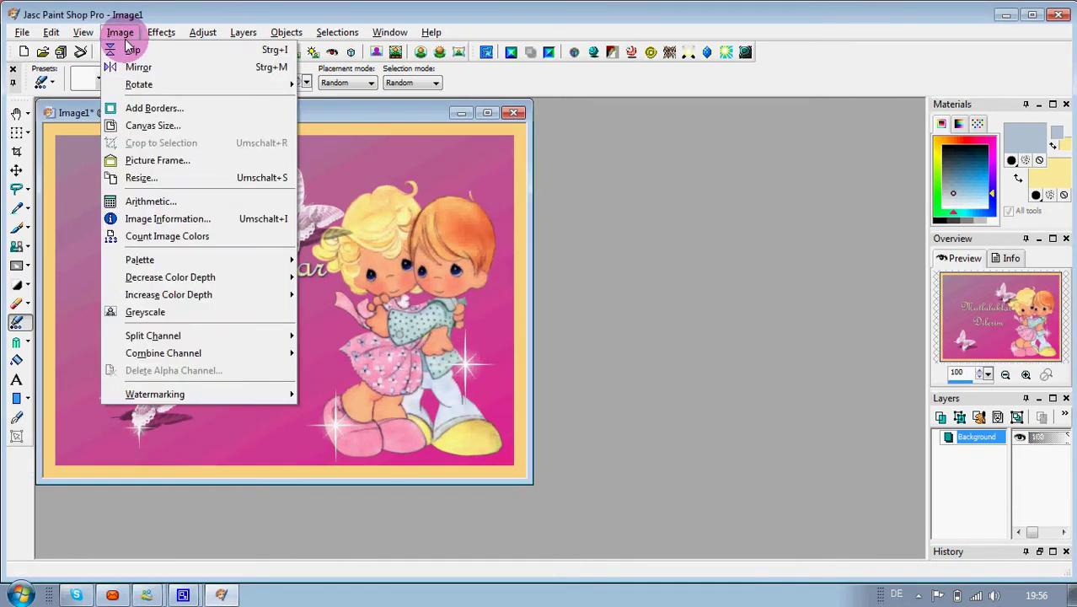
{"action": "left_click", "coordinate": [139, 108]}
{"action": "left_click", "coordinate": [307, 320]}
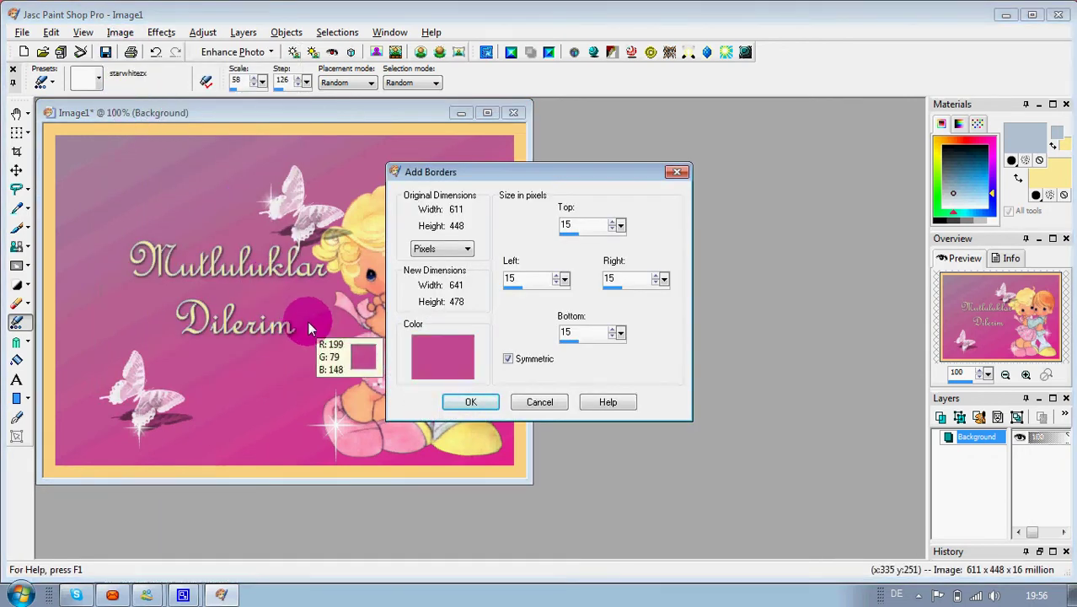
{"action": "left_click", "coordinate": [472, 401]}
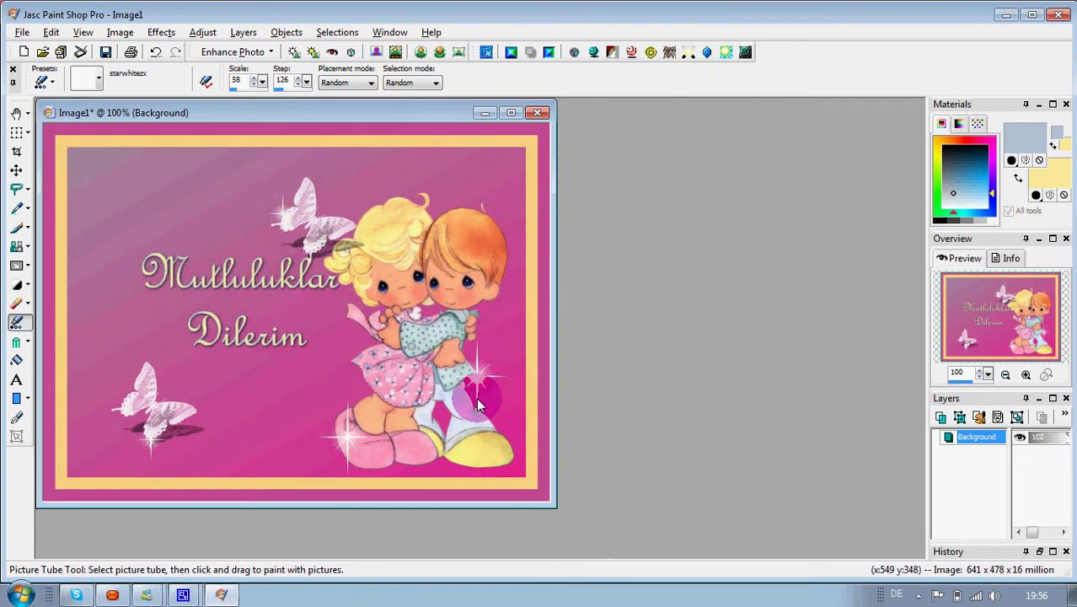
Activate the Paint Brush and choose the aaa7 swirl brush tip
{"action": "left_click", "coordinate": [16, 382]}
{"action": "left_click", "coordinate": [16, 228]}
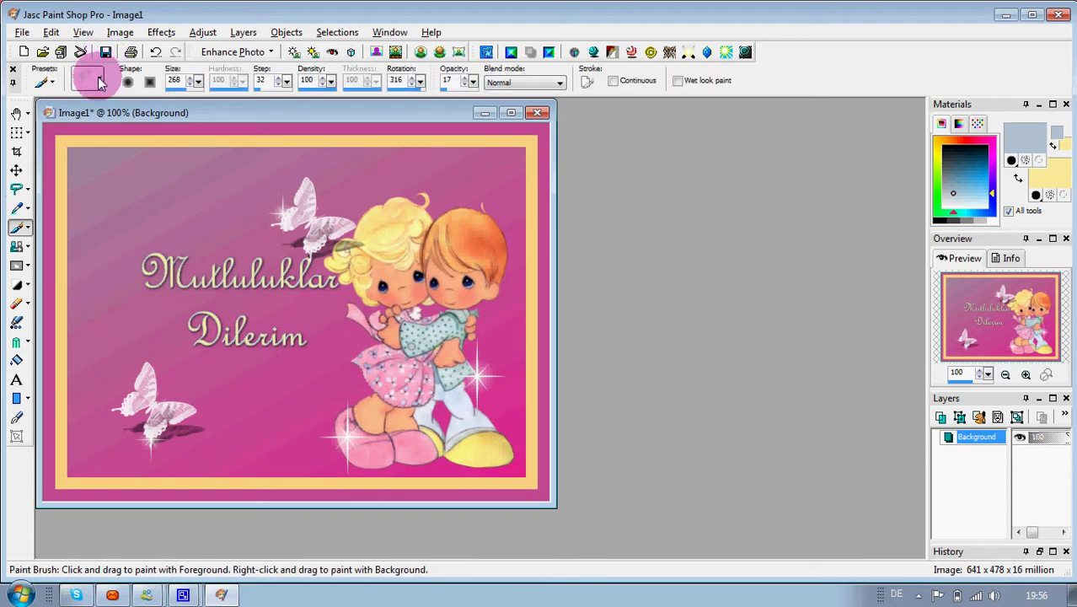
{"action": "left_click", "coordinate": [99, 80]}
{"action": "left_click", "coordinate": [245, 246]}
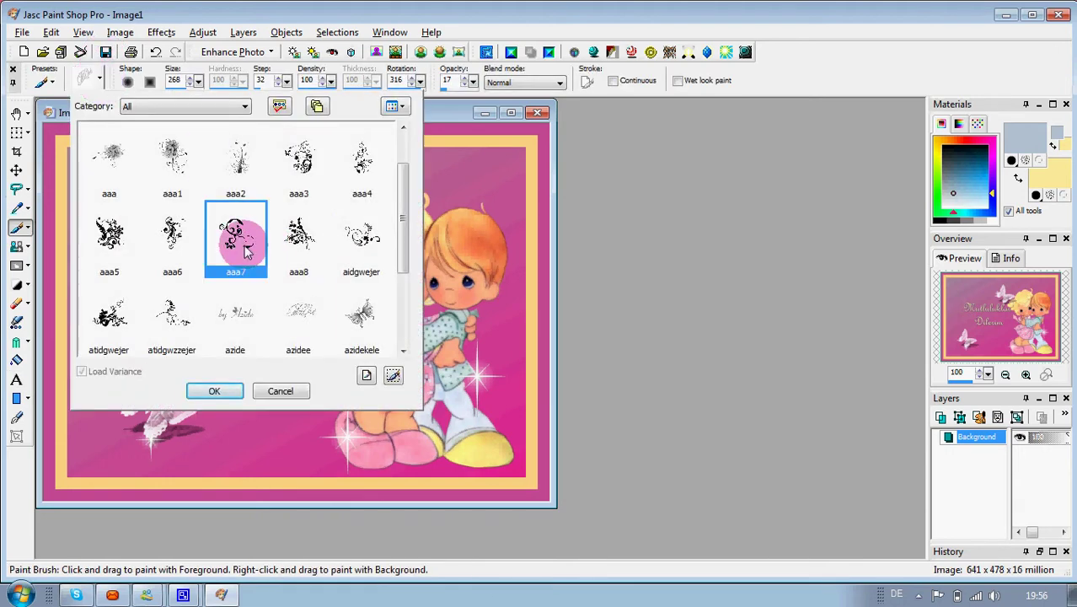
{"action": "double_click", "coordinate": [239, 240]}
Try stamping the swirl at size 500 and at size 241 over the upper-left part of the picture, undoing each stamp
{"action": "left_click", "coordinate": [216, 346]}
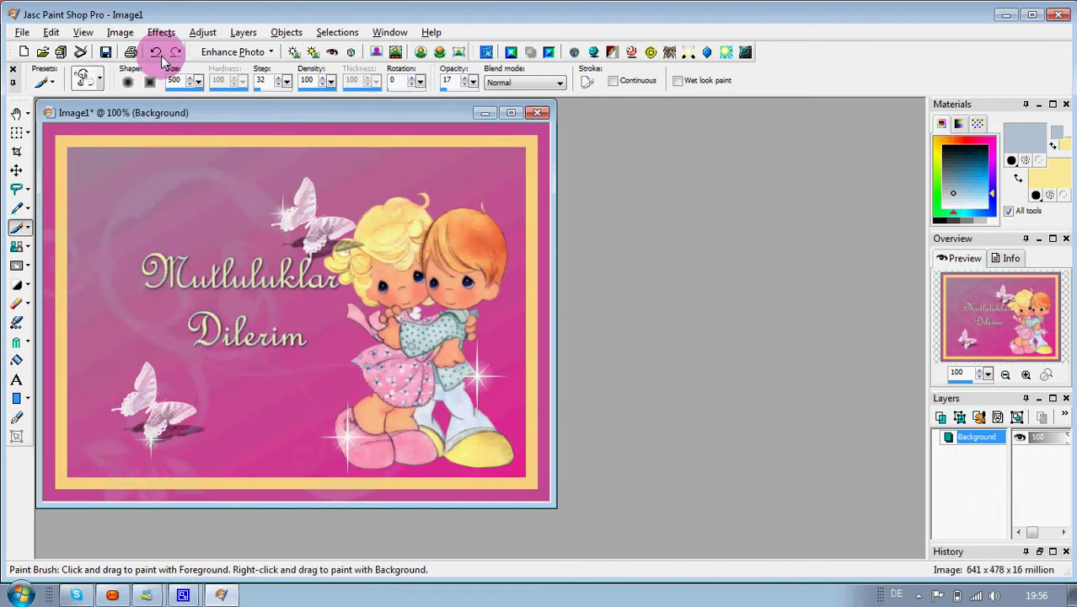
{"action": "left_click", "coordinate": [155, 52]}
{"action": "left_click_drag", "start_coordinate": [198, 81], "coordinate": [145, 81]}
{"action": "left_click", "coordinate": [144, 224]}
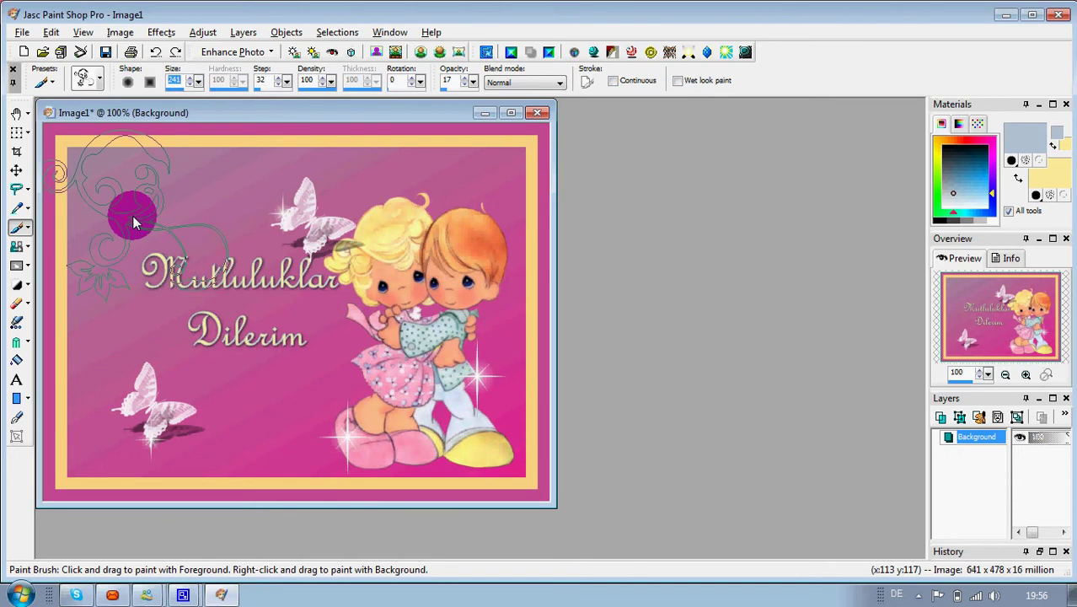
{"action": "key", "text": "ctrl+z"}
{"action": "left_click", "coordinate": [143, 219]}
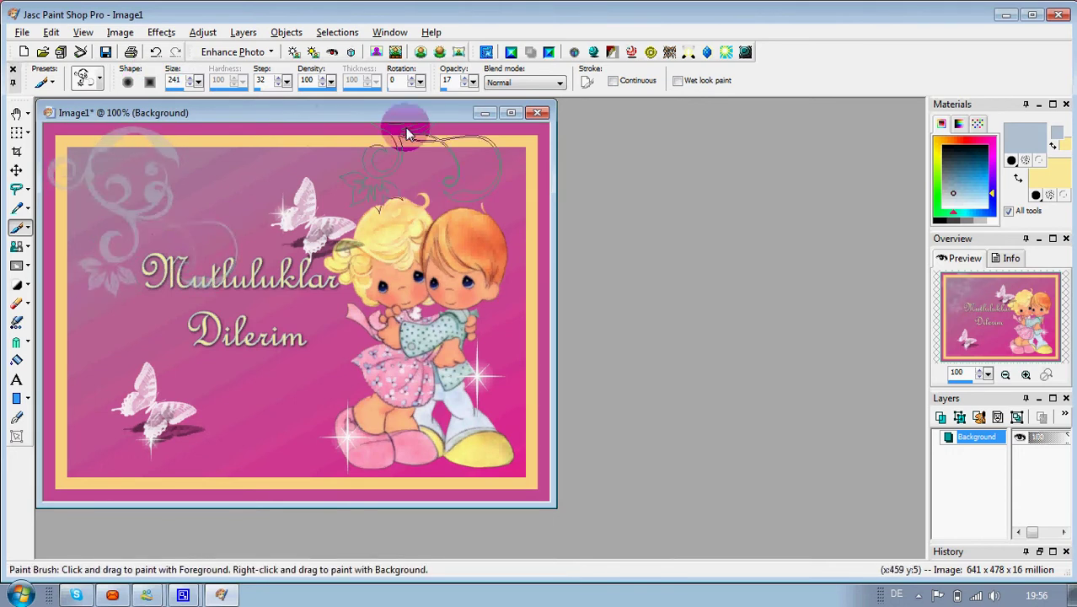
{"action": "left_click", "coordinate": [157, 52]}
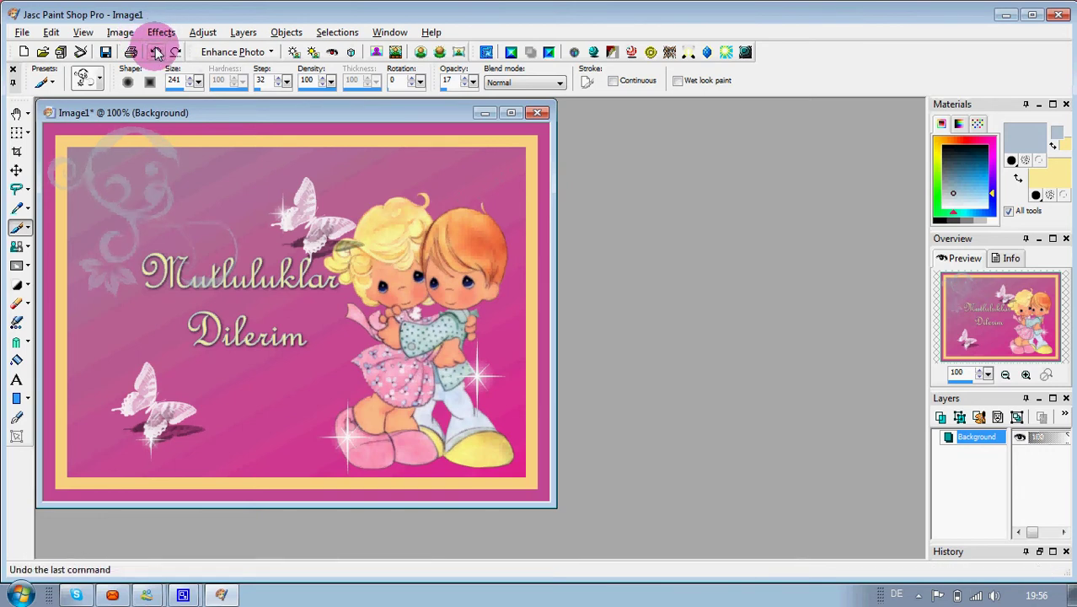
{"action": "left_click", "coordinate": [157, 52]}
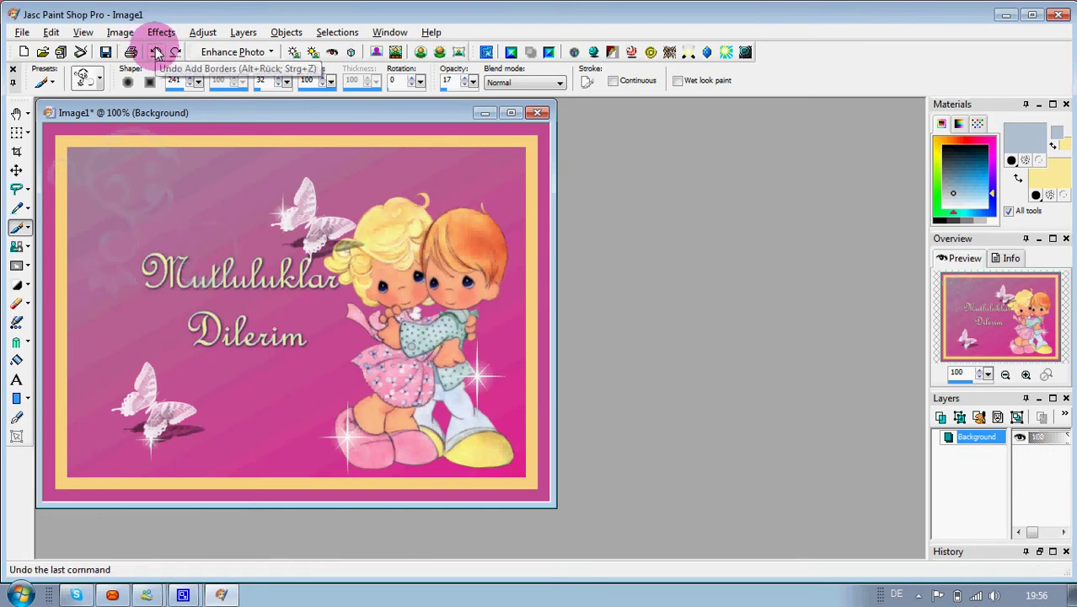
Set the brush size to 125, and stamp one swirl in the picture's upper-left corner and one in its upper-right corner
{"action": "left_click", "coordinate": [199, 81]}
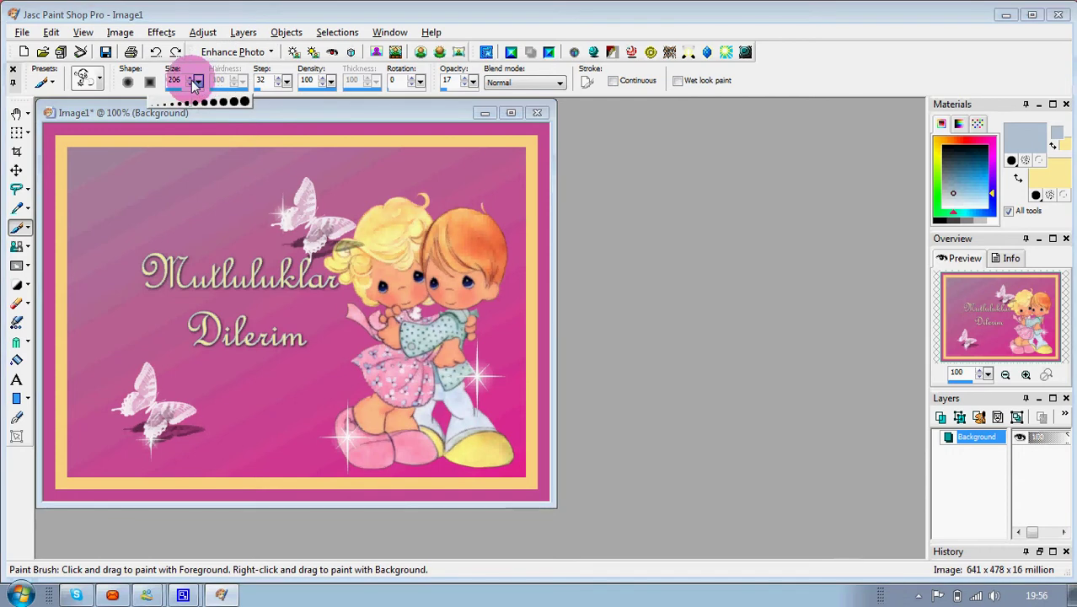
{"action": "left_click", "coordinate": [171, 82]}
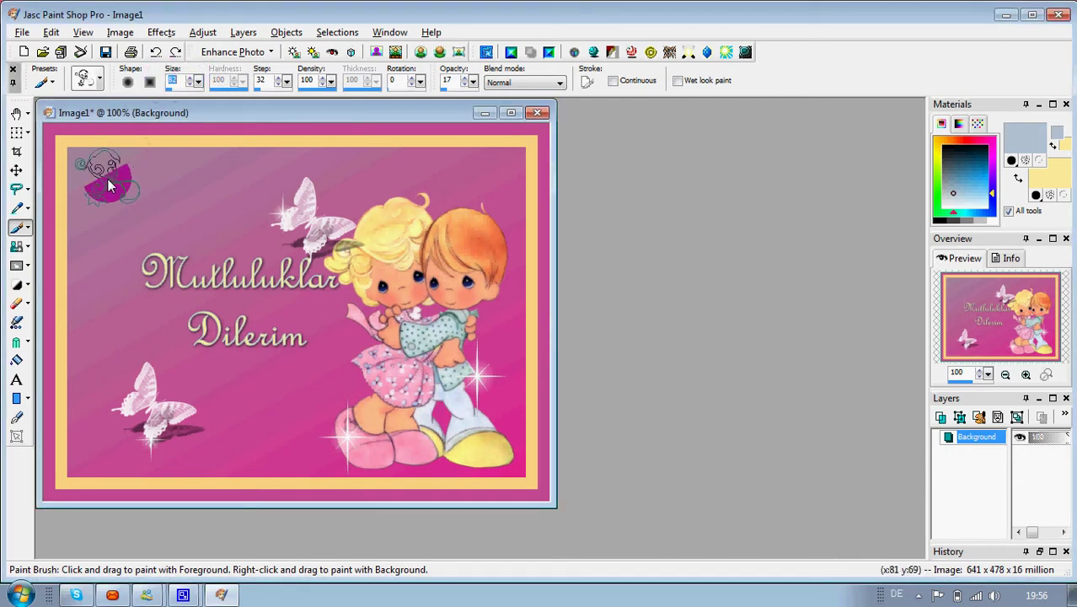
{"action": "left_click", "coordinate": [200, 81]}
{"action": "left_click_drag", "start_coordinate": [211, 89], "coordinate": [204, 79]}
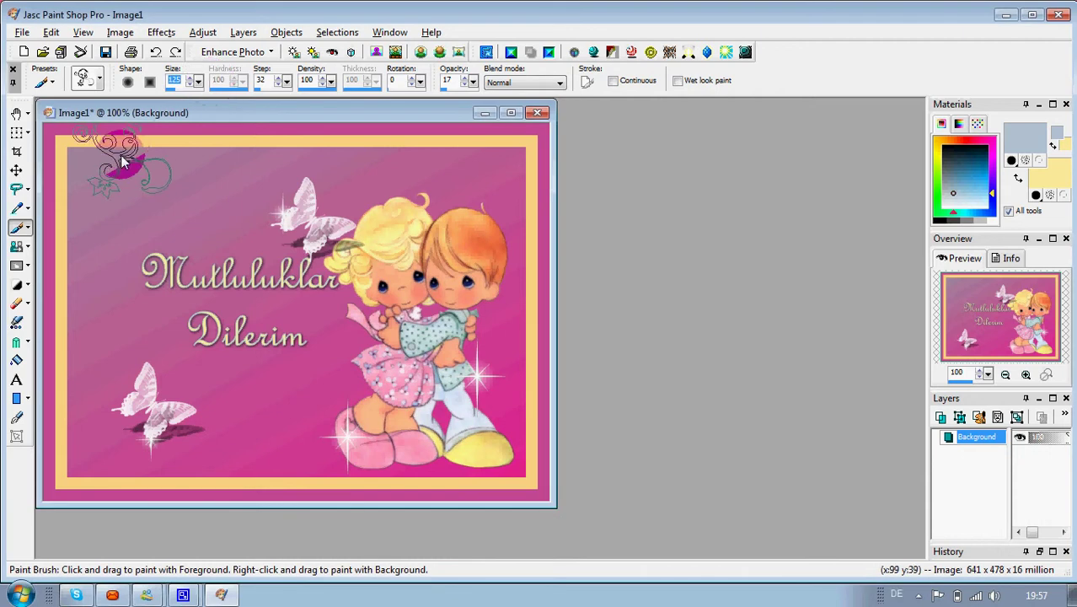
{"action": "left_click_drag", "start_coordinate": [94, 173], "coordinate": [104, 194]}
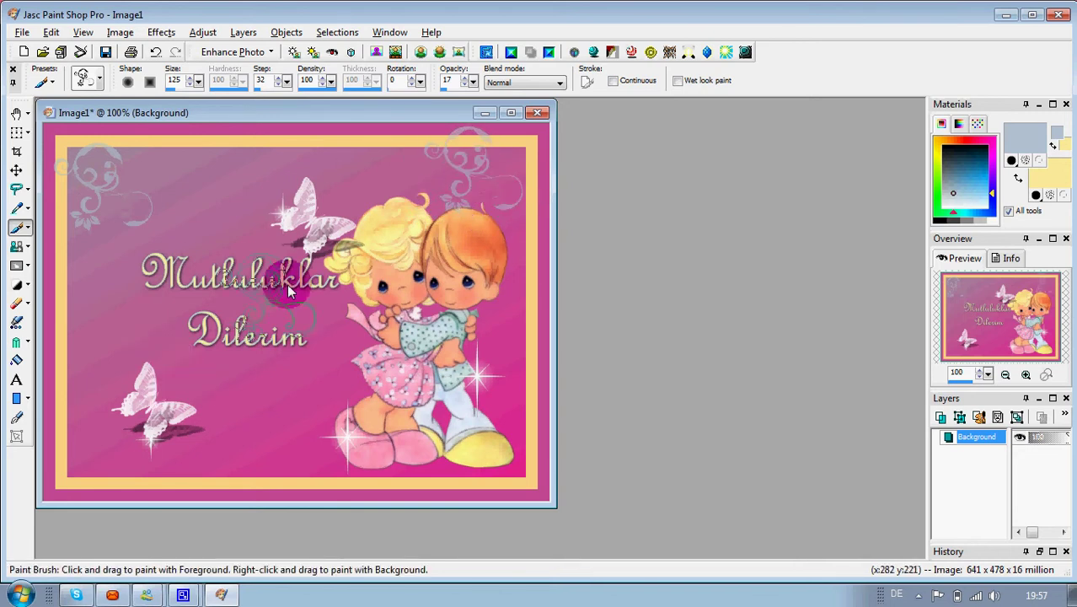
Add a size 30 French Script MT signature reading "Design by" plus the designer's name, and place it over the lower-right border
{"action": "left_click", "coordinate": [17, 380]}
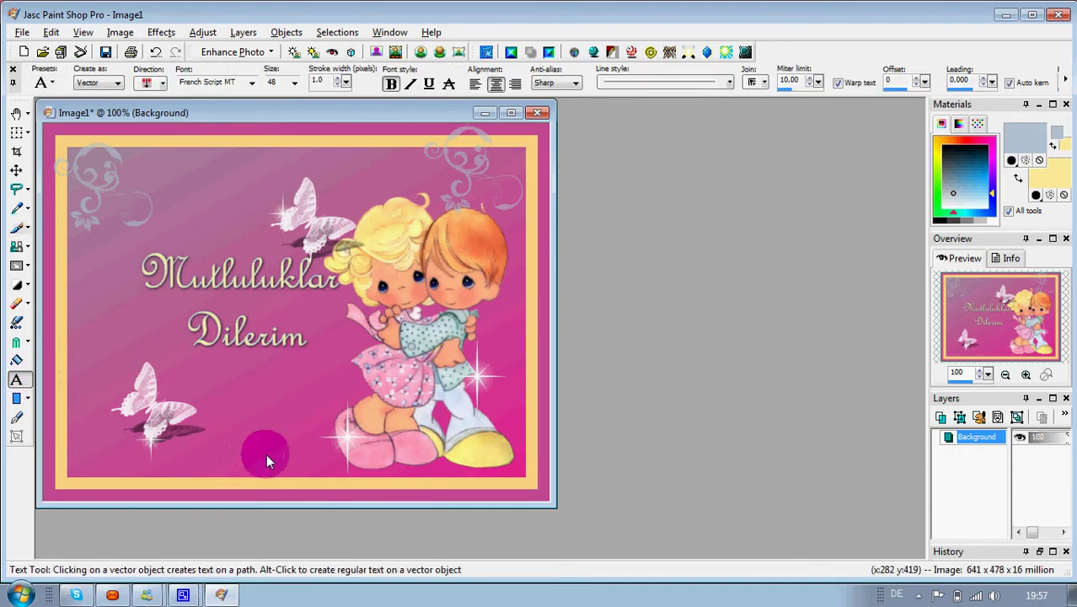
{"action": "left_click", "coordinate": [233, 461]}
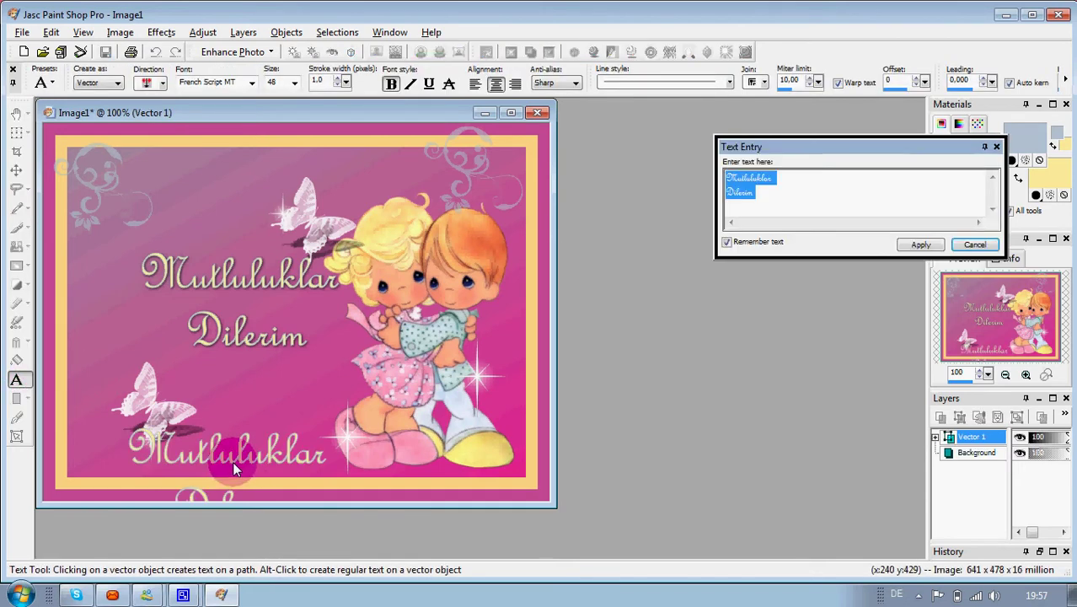
{"action": "type", "text": "Design by Azide"}
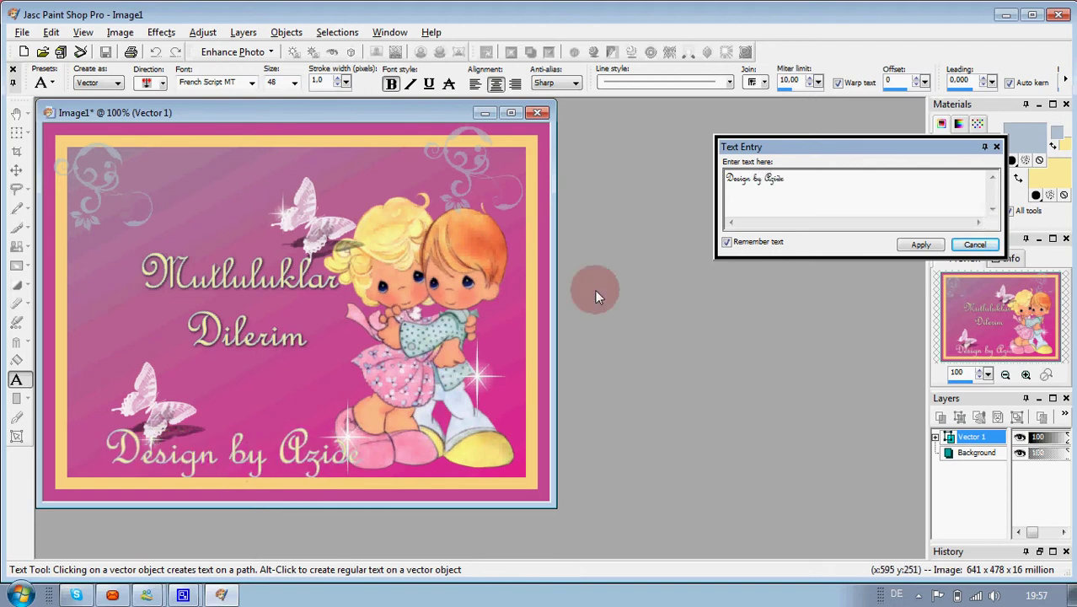
{"action": "left_click", "coordinate": [810, 187]}
{"action": "left_click_drag", "start_coordinate": [805, 184], "coordinate": [697, 181]}
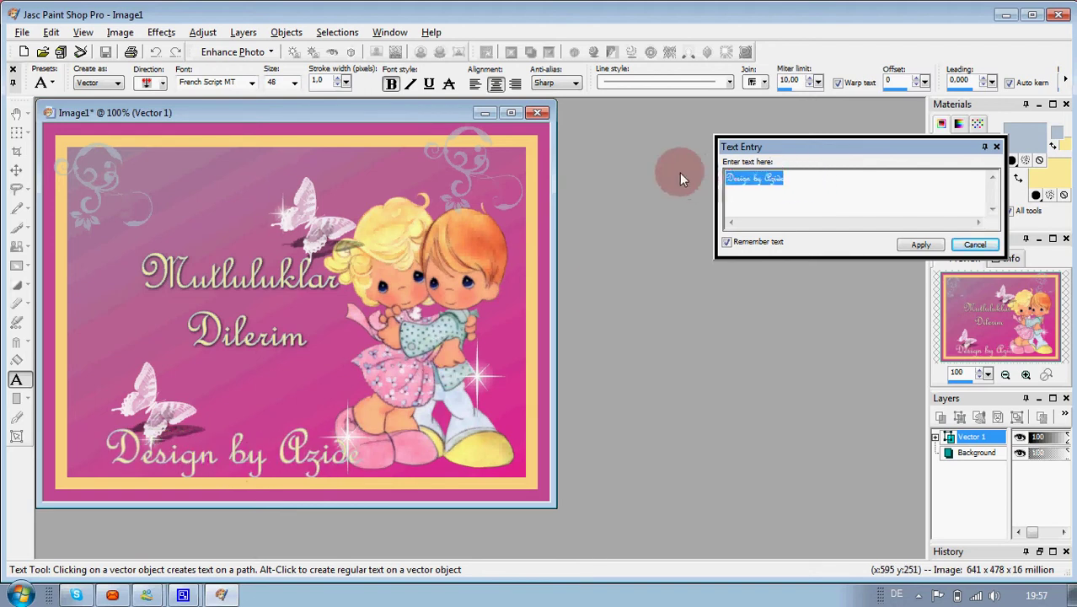
{"action": "left_click", "coordinate": [287, 88]}
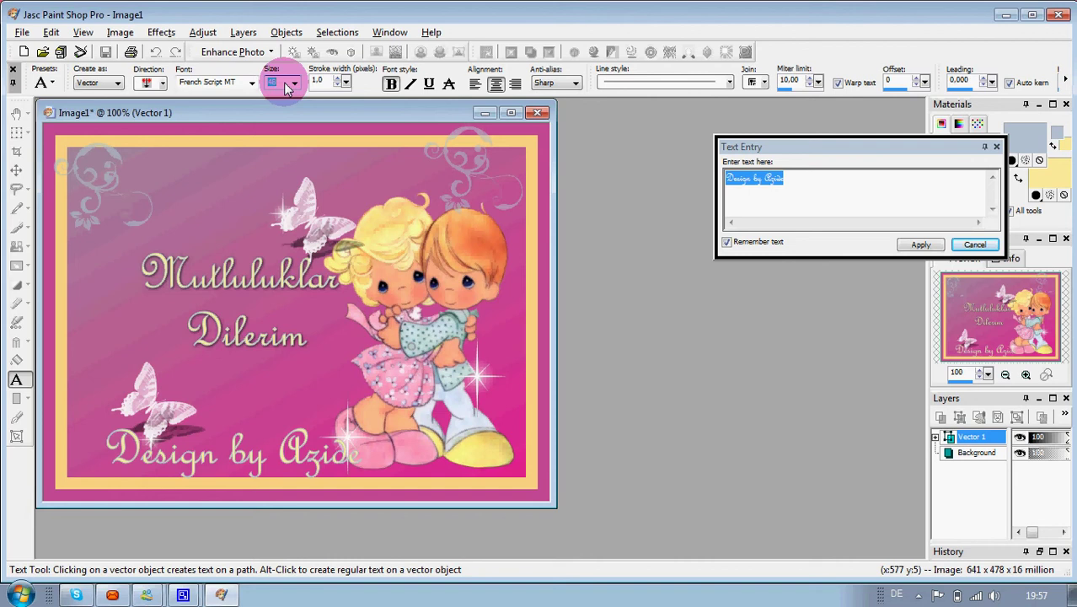
{"action": "scroll", "coordinate": [287, 88], "scroll_direction": "down", "scroll_amount": 1}
{"action": "scroll", "coordinate": [287, 87], "scroll_direction": "down", "scroll_amount": 1}
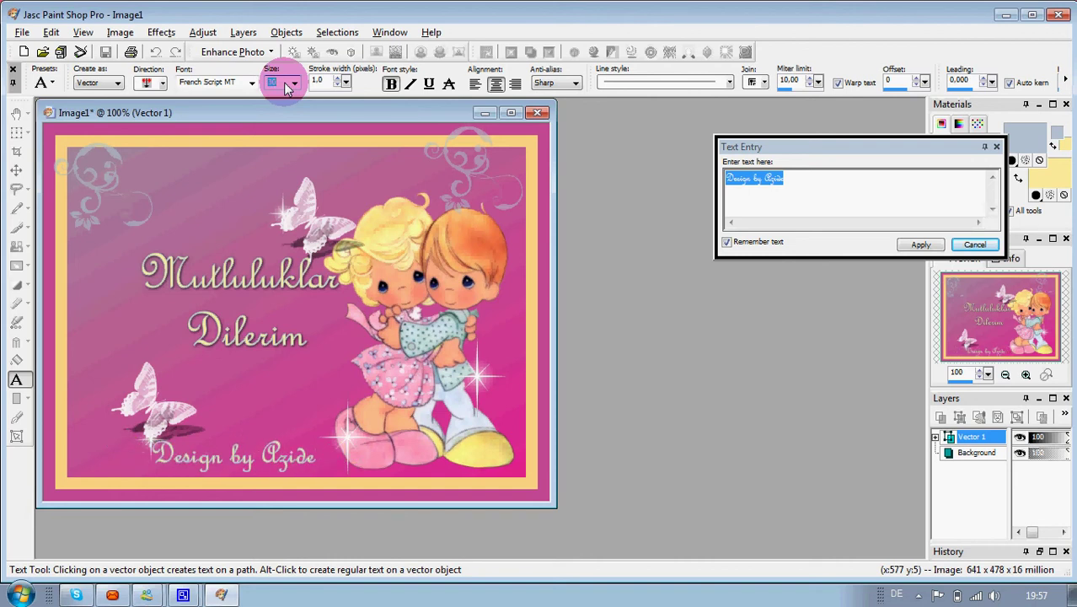
{"action": "left_click", "coordinate": [920, 244]}
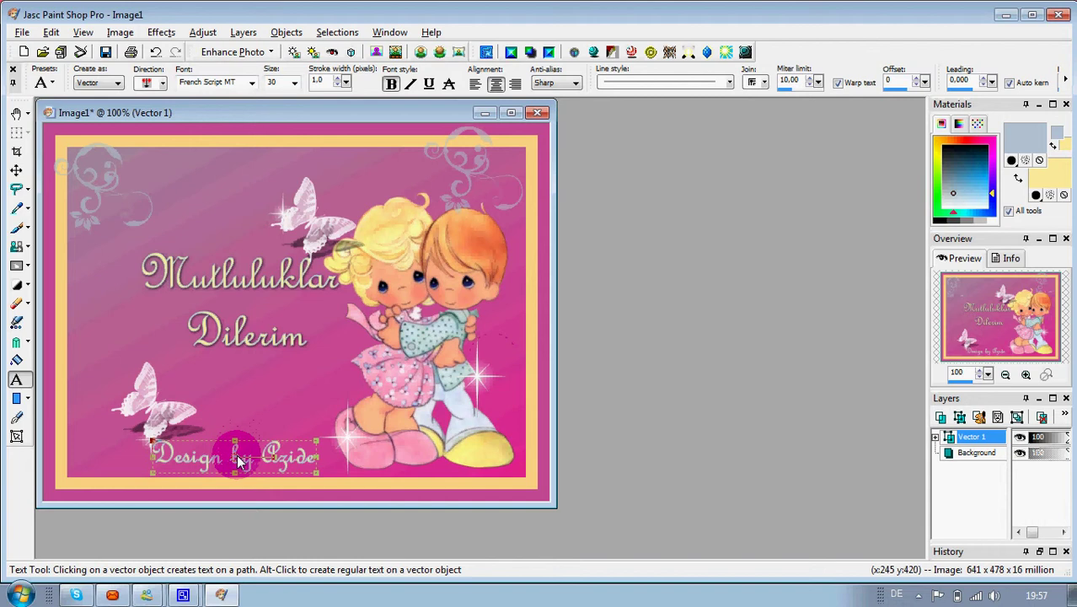
{"action": "left_click_drag", "start_coordinate": [239, 461], "coordinate": [446, 482]}
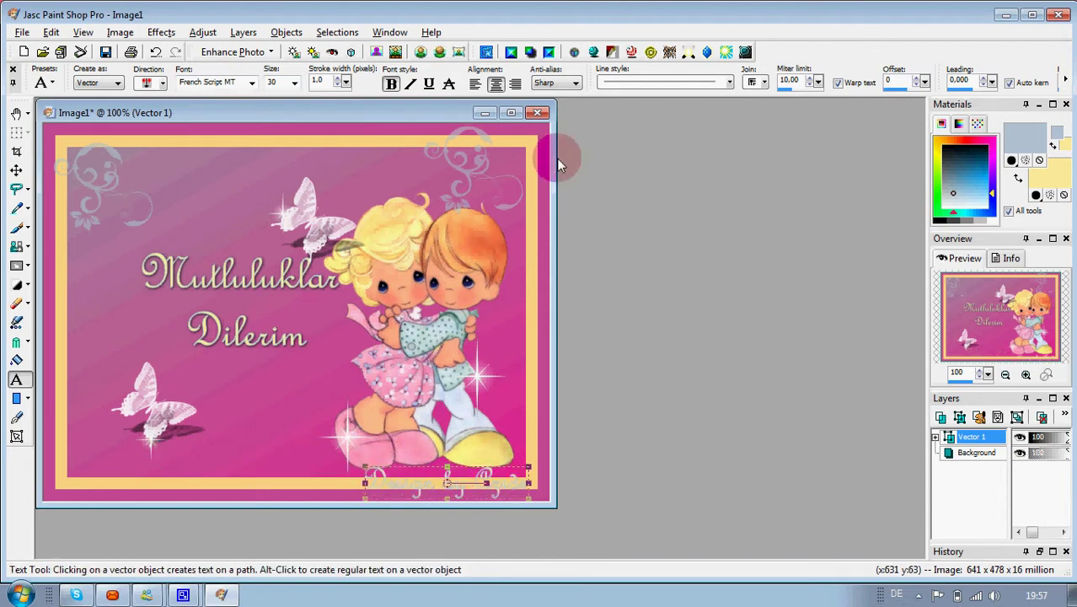
Apply a black drop shadow to the signature text with vertical and horizontal offsets of 1, opacity 89 and an adjusted blur
{"action": "left_click", "coordinate": [529, 51]}
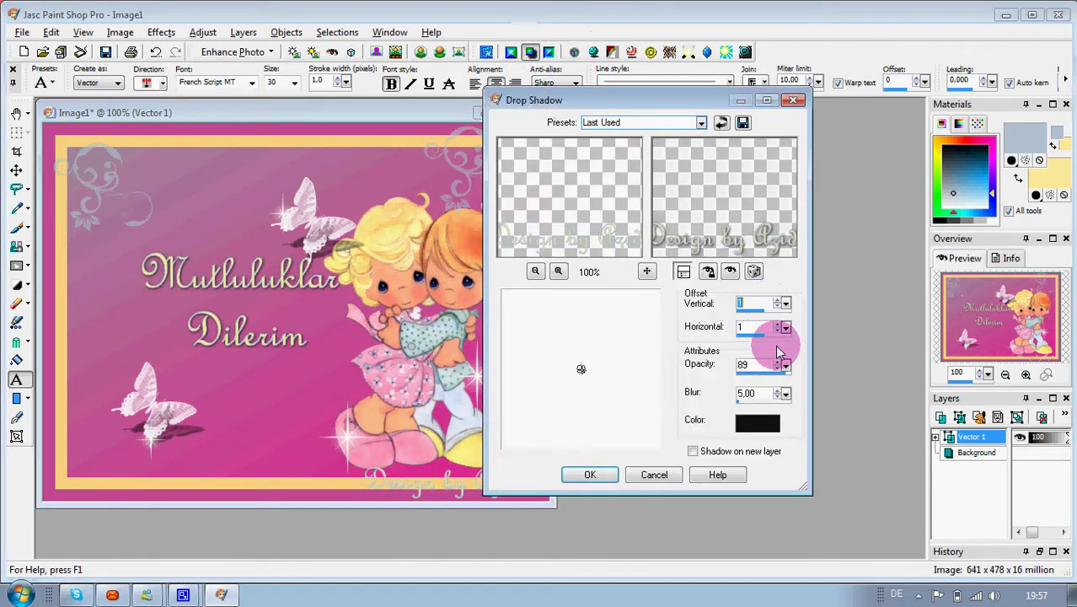
{"action": "left_click", "coordinate": [781, 395]}
{"action": "left_click", "coordinate": [779, 394]}
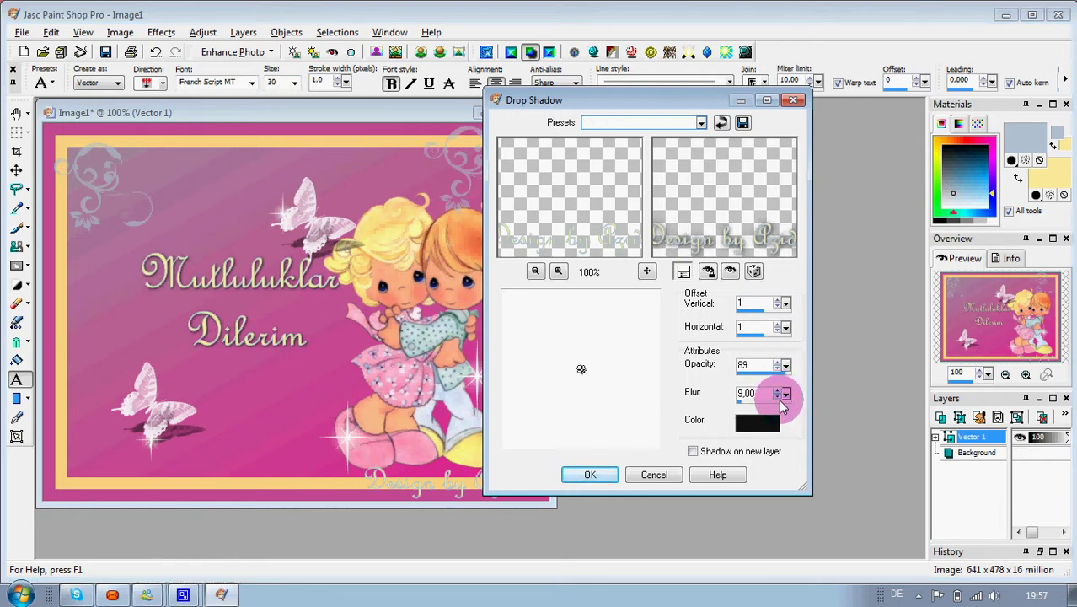
{"action": "left_click_drag", "start_coordinate": [785, 395], "coordinate": [723, 411]}
{"action": "left_click", "coordinate": [589, 475]}
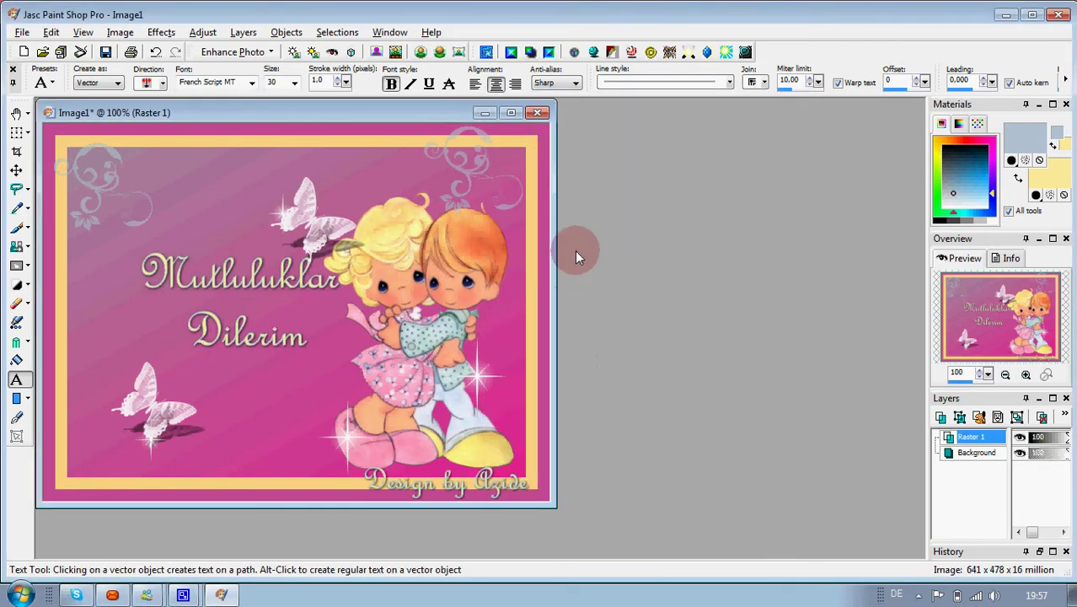
Close the image, saving it as deneme1.jpg in the Eigene Bilder folder and accepting a merged image
{"action": "left_click", "coordinate": [539, 114]}
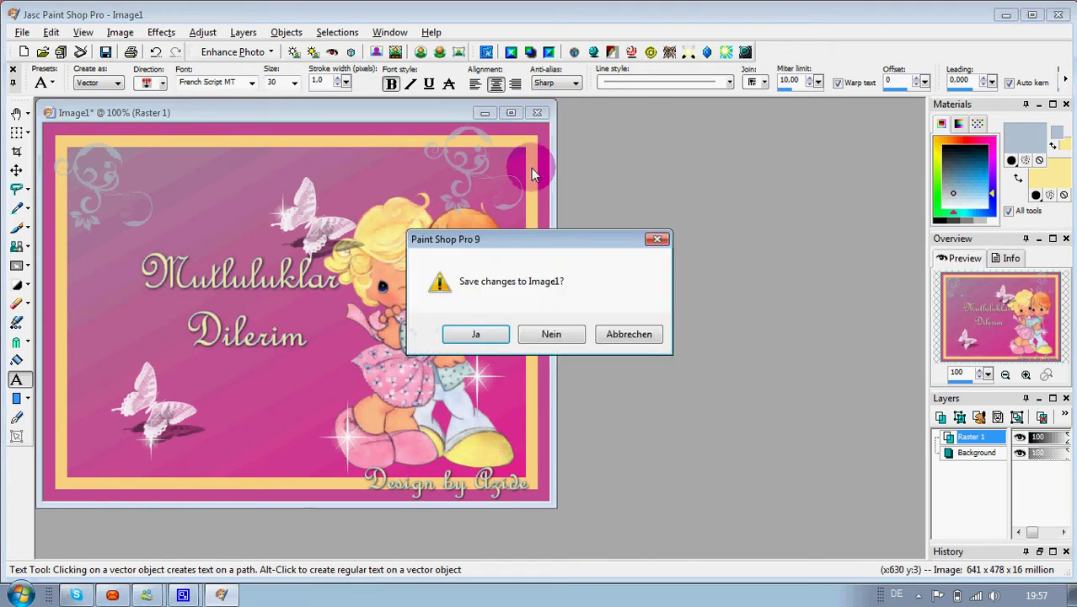
{"action": "left_click", "coordinate": [477, 334]}
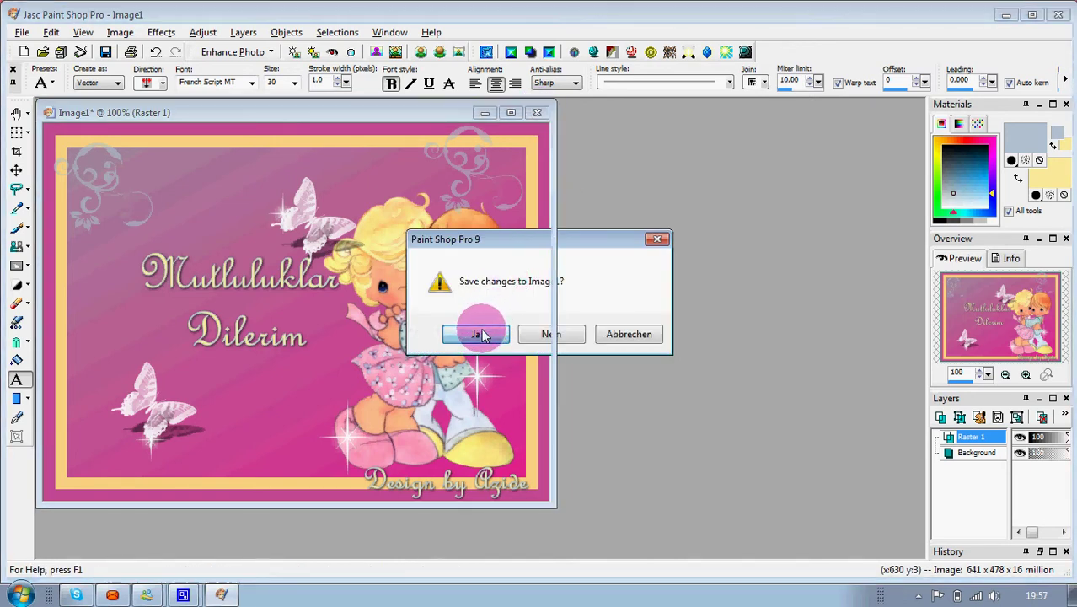
{"action": "type", "text": "deneme1"}
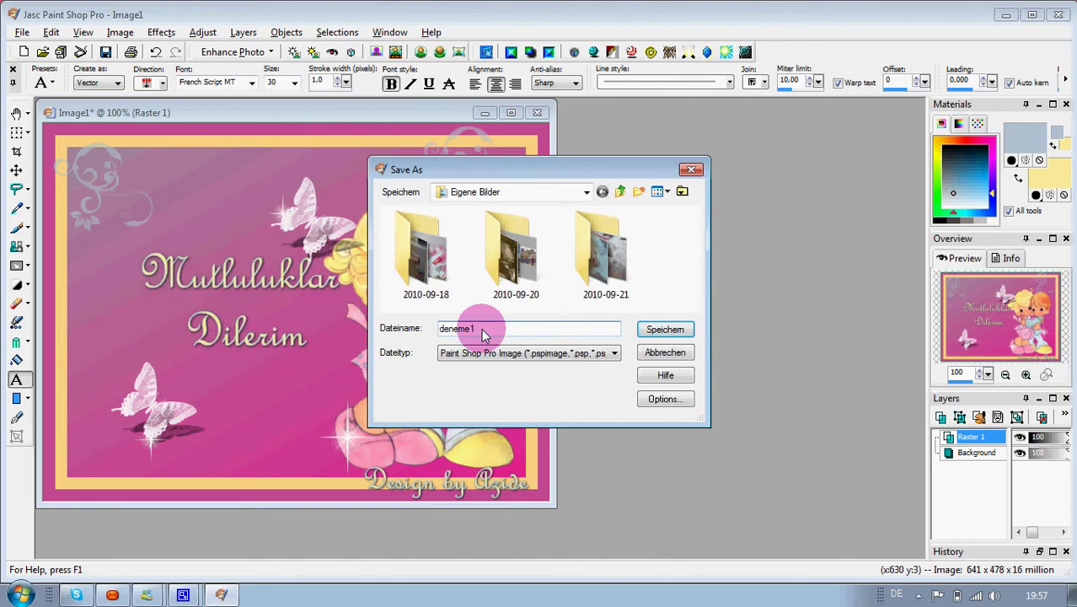
{"action": "type", "text": ".j"}
{"action": "left_click", "coordinate": [679, 329]}
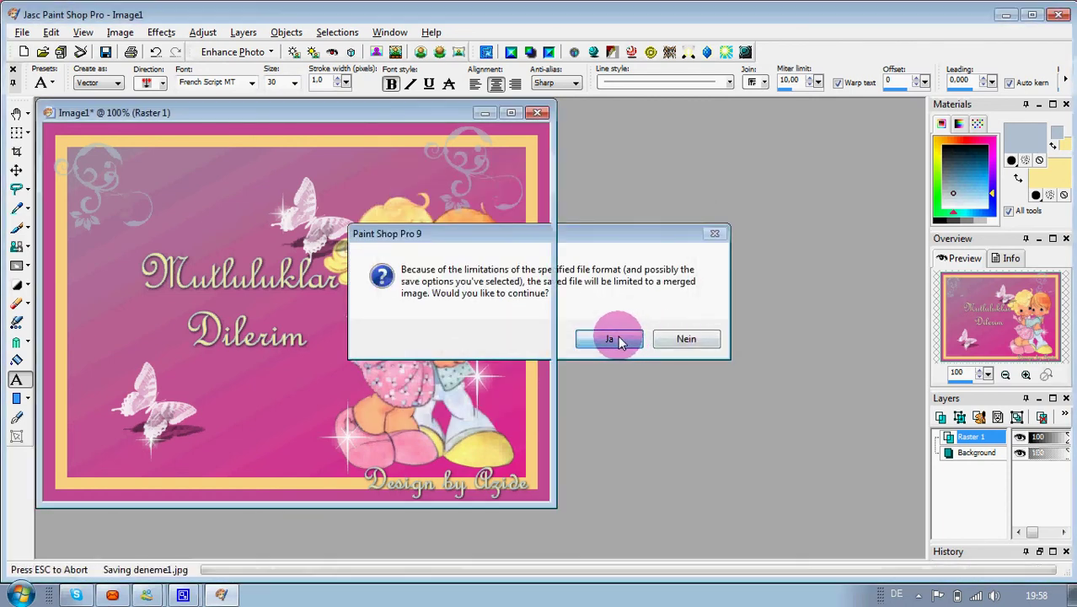
{"action": "left_click", "coordinate": [619, 338]}
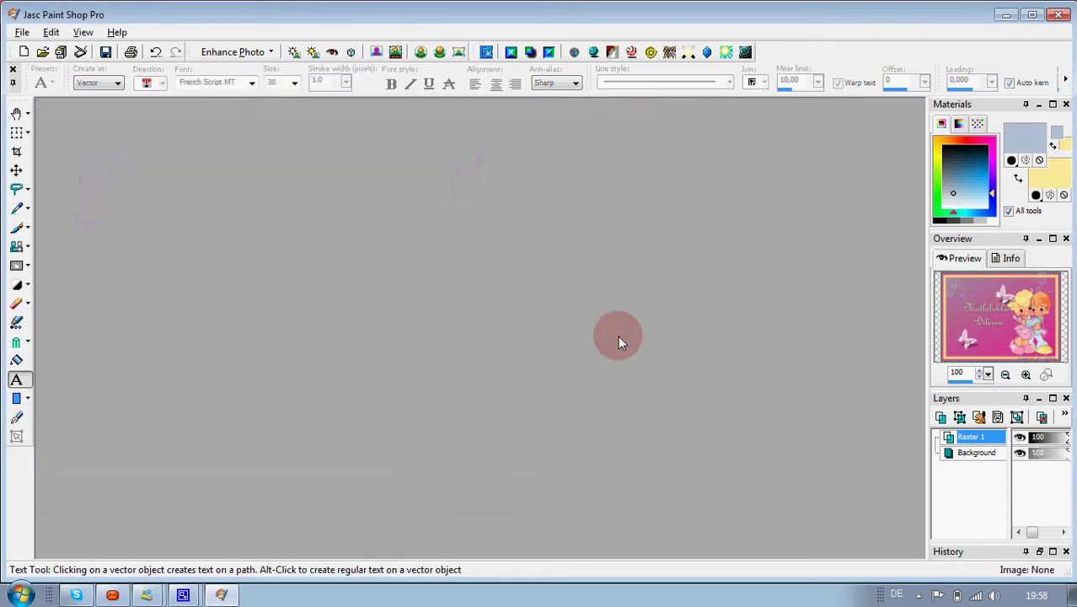
Close Paint Shop Pro, and open the saved deneme1 picture from the Windows Bilder library to view the result
{"action": "left_click", "coordinate": [1058, 15]}
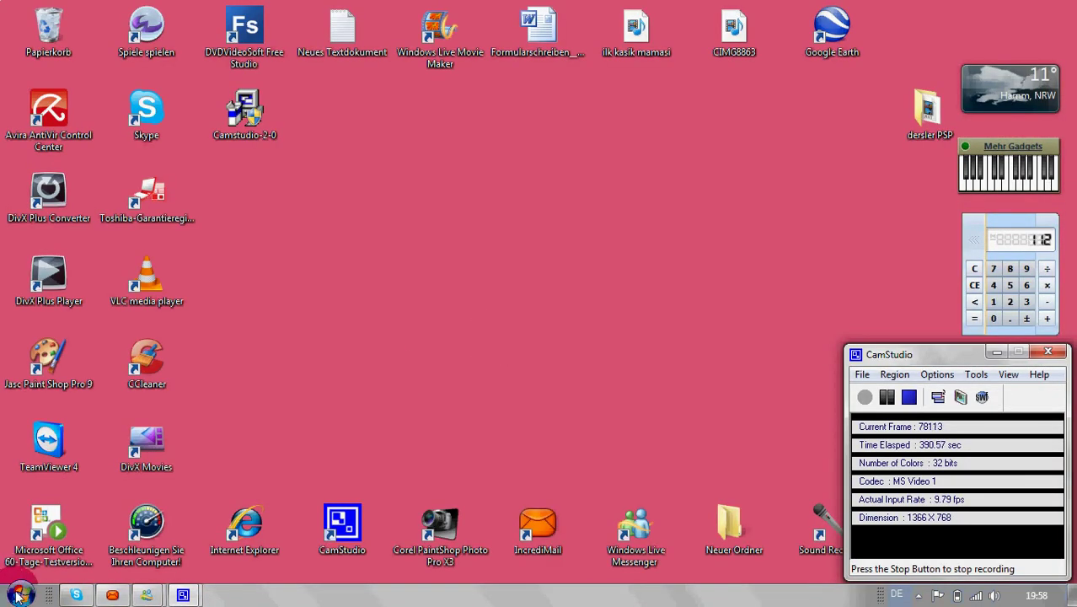
{"action": "left_click", "coordinate": [19, 595]}
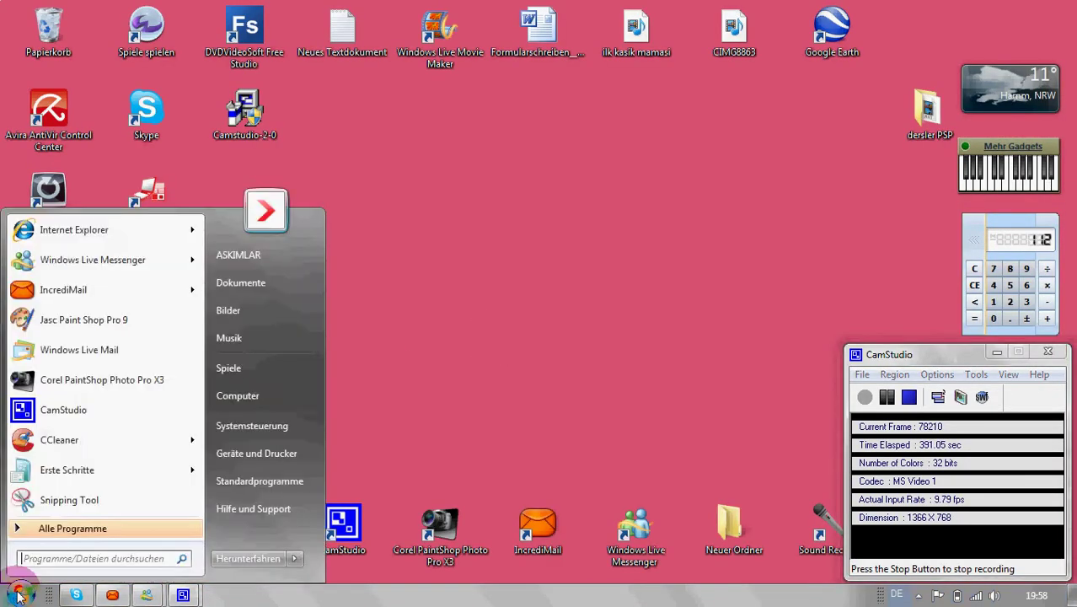
{"action": "left_click", "coordinate": [286, 317]}
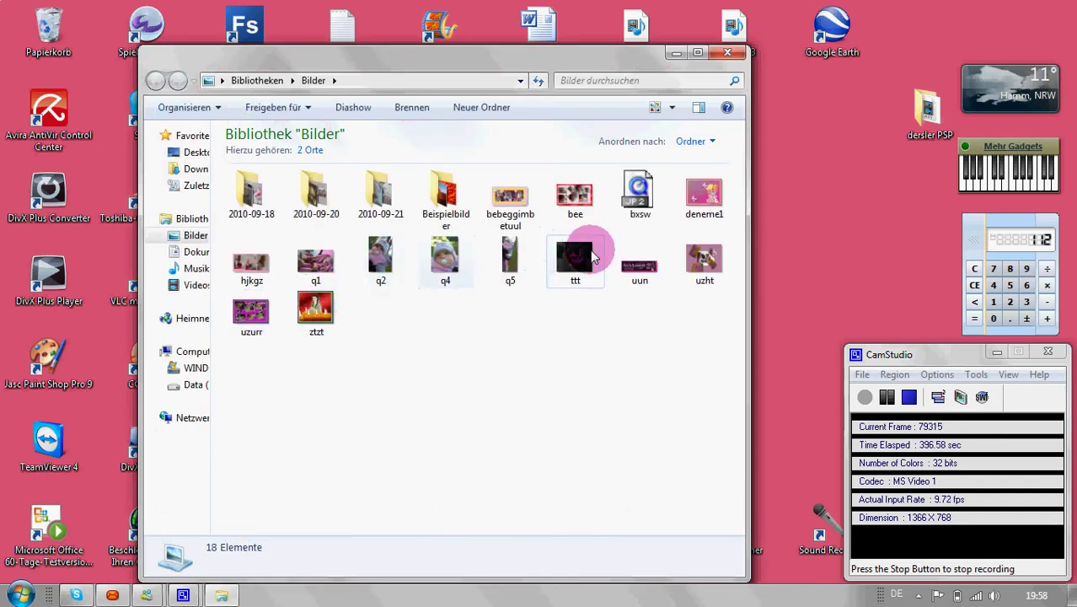
{"action": "left_click", "coordinate": [704, 199]}
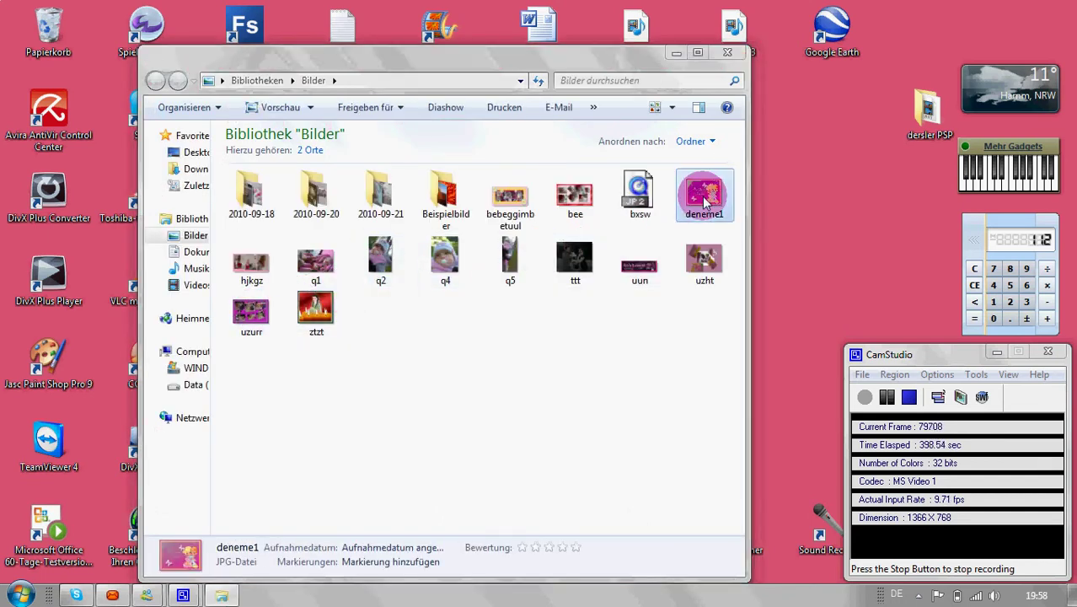
{"action": "double_click", "coordinate": [704, 201]}
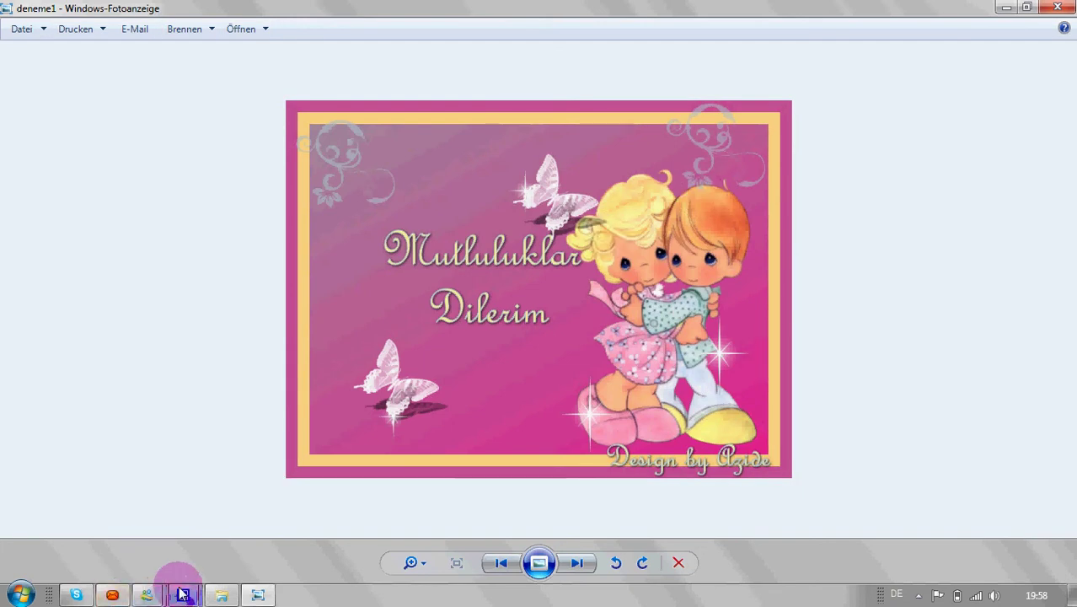
{"action": "mouse_move", "coordinate": [183, 595]}
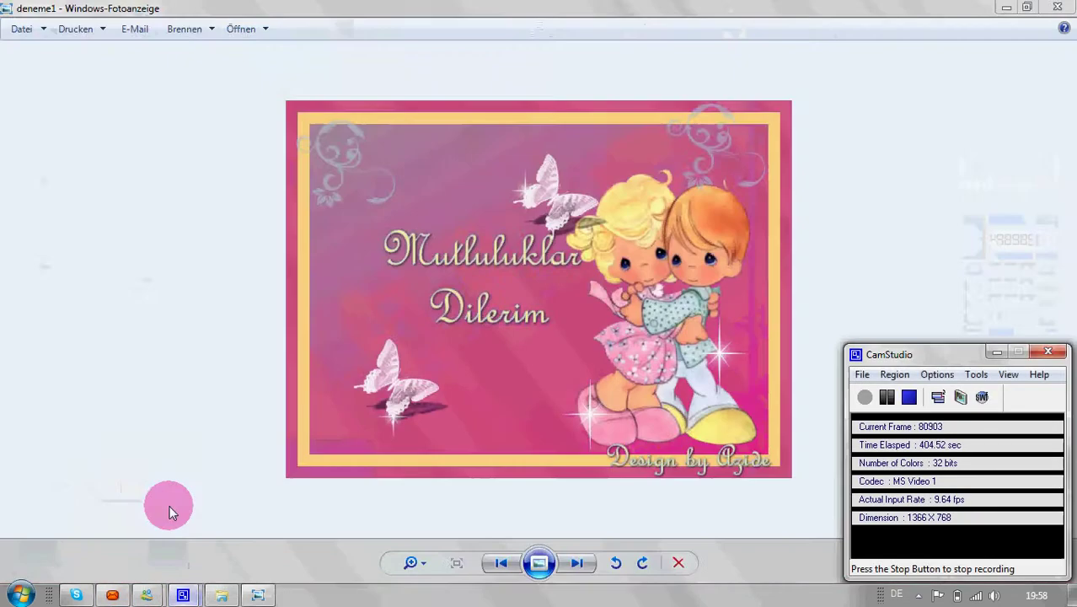